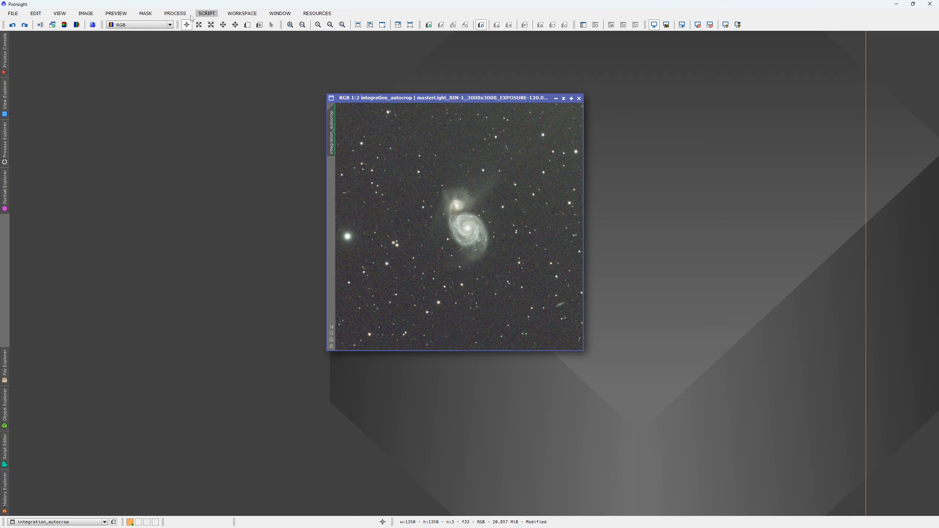
{"action": "left_click", "coordinate": [179, 17]}
{"action": "mouse_move", "coordinate": [186, 29]}
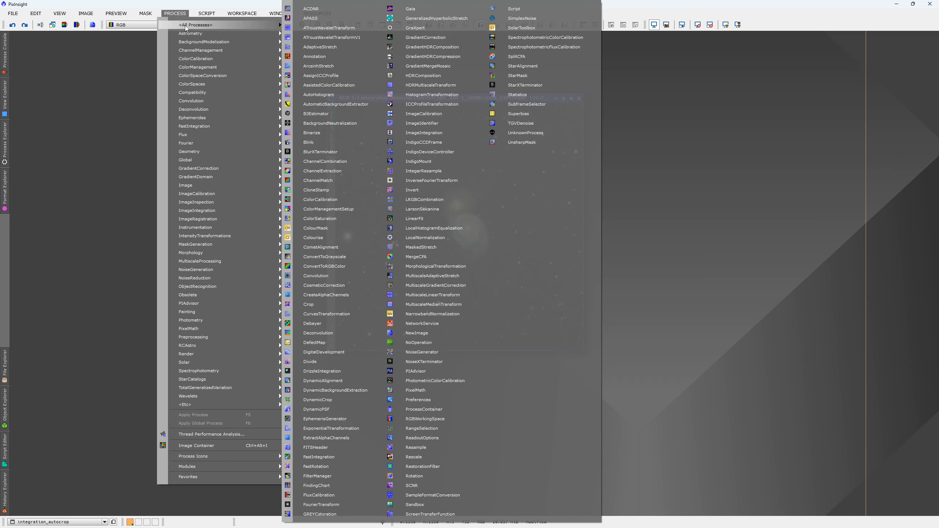
{"action": "mouse_move", "coordinate": [218, 14]}
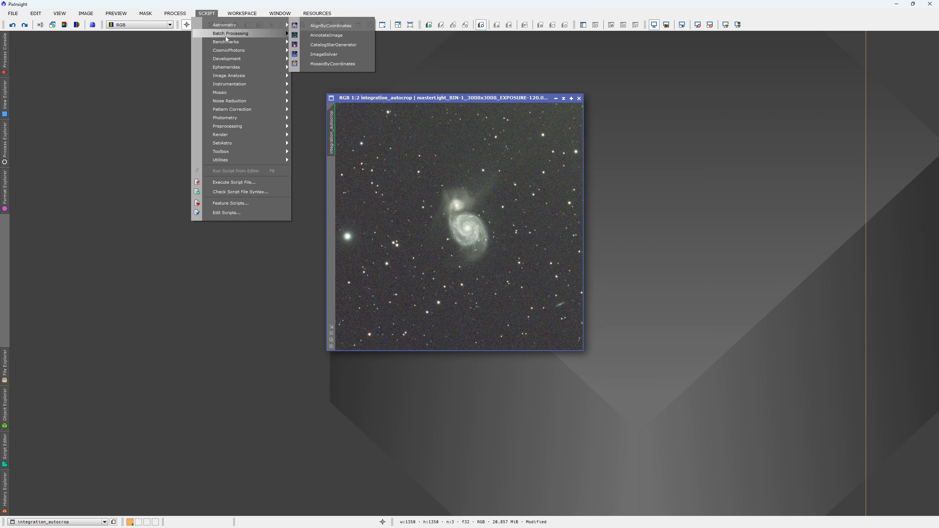
{"action": "mouse_move", "coordinate": [228, 59]}
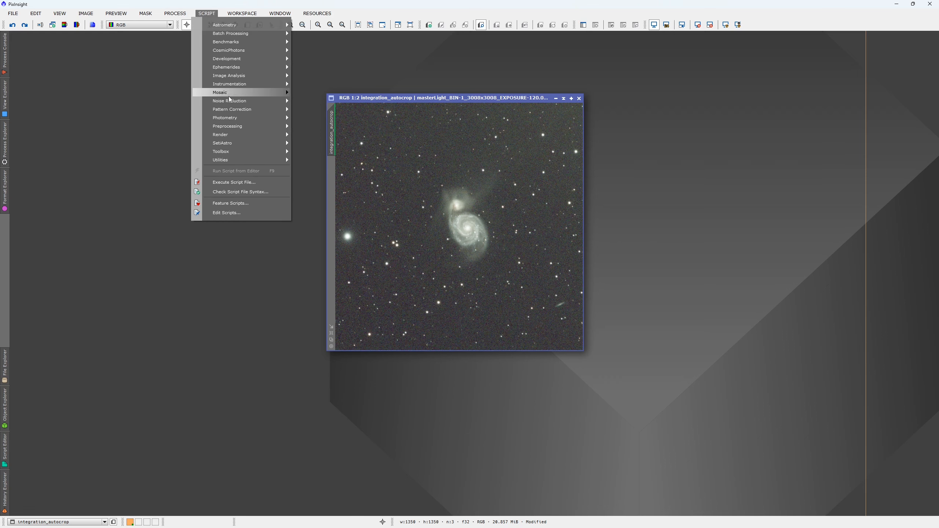
{"action": "left_click", "coordinate": [433, 99]}
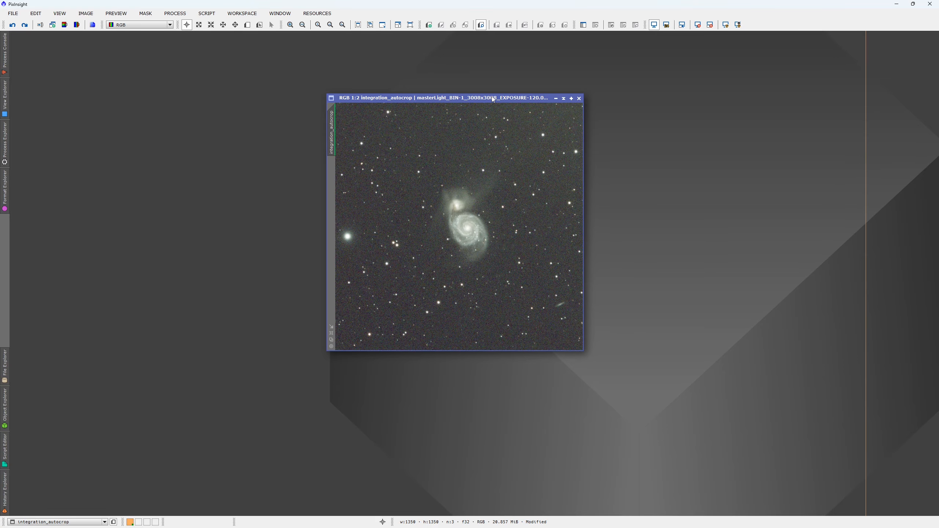
Open AutomaticBackgroundExtractor, reset it to defaults, and set the correction to Subtraction with the target image replaced
{"action": "left_click", "coordinate": [175, 14]}
{"action": "mouse_move", "coordinate": [192, 26]}
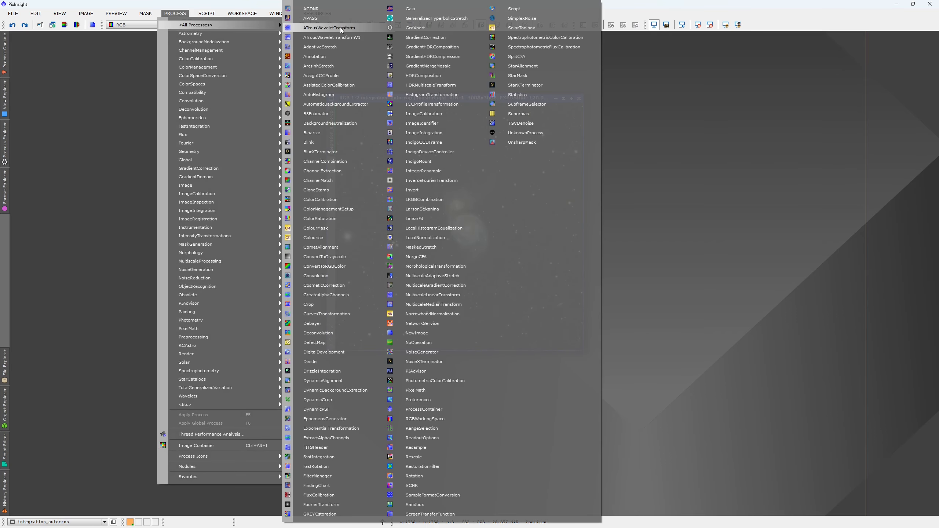
{"action": "left_click", "coordinate": [352, 105]}
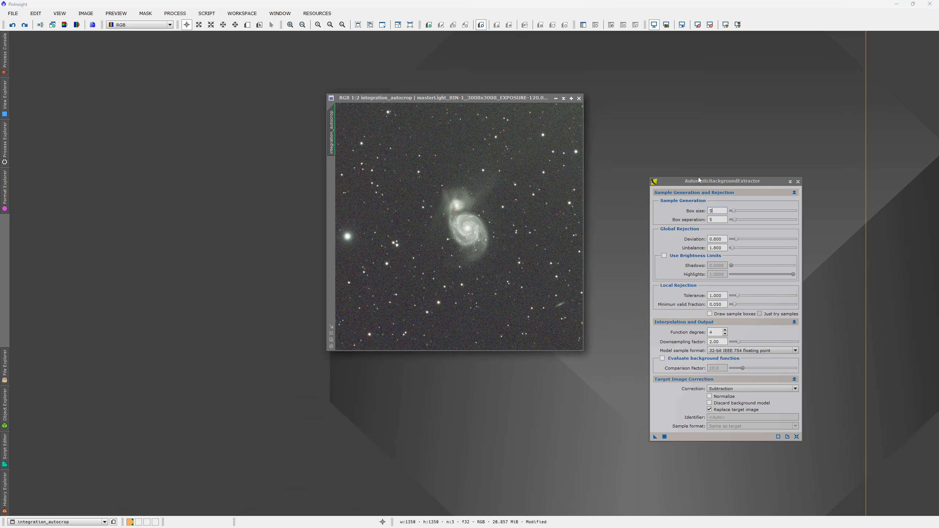
{"action": "left_click_drag", "start_coordinate": [707, 181], "coordinate": [718, 98]}
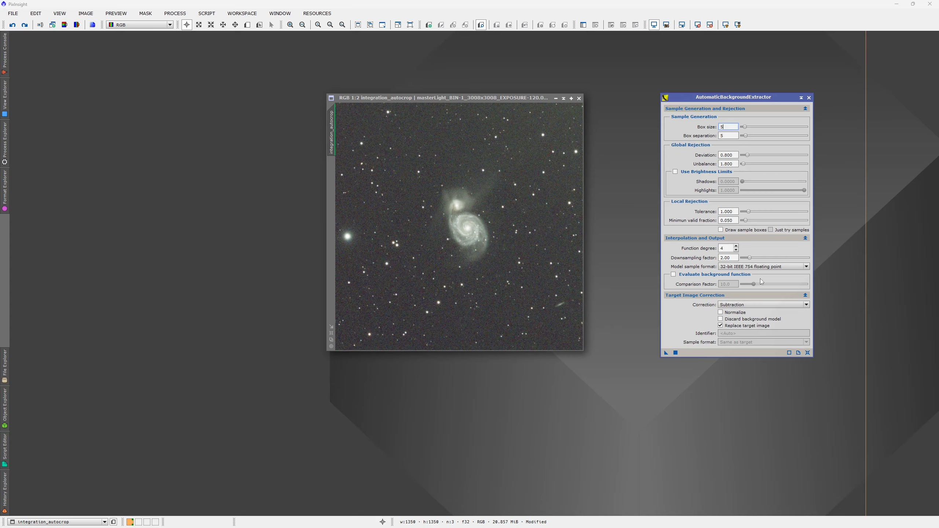
{"action": "left_click", "coordinate": [808, 352]}
{"action": "left_click", "coordinate": [806, 305]}
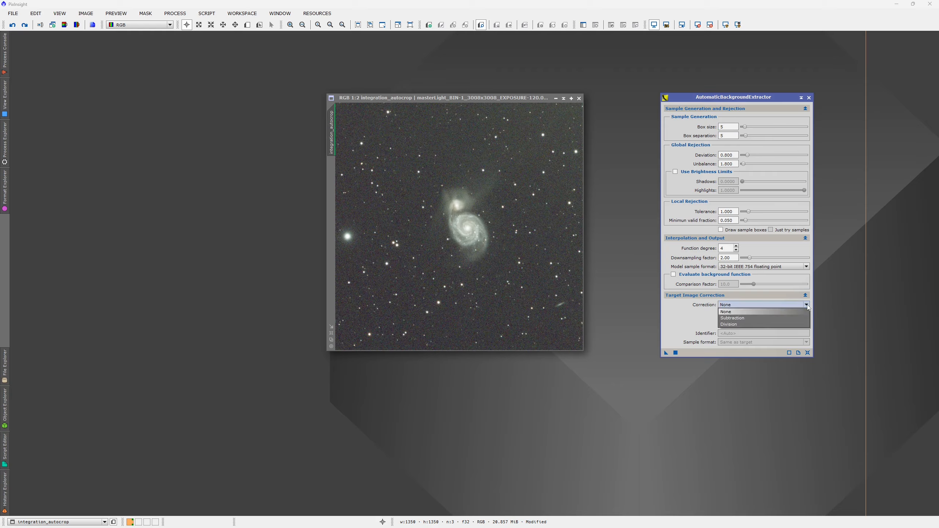
{"action": "left_click", "coordinate": [753, 318]}
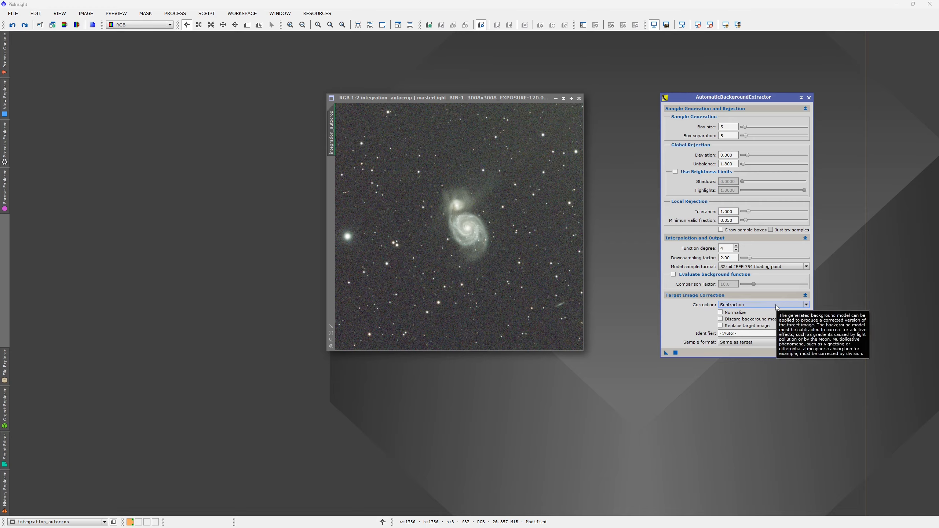
{"action": "left_click", "coordinate": [720, 326]}
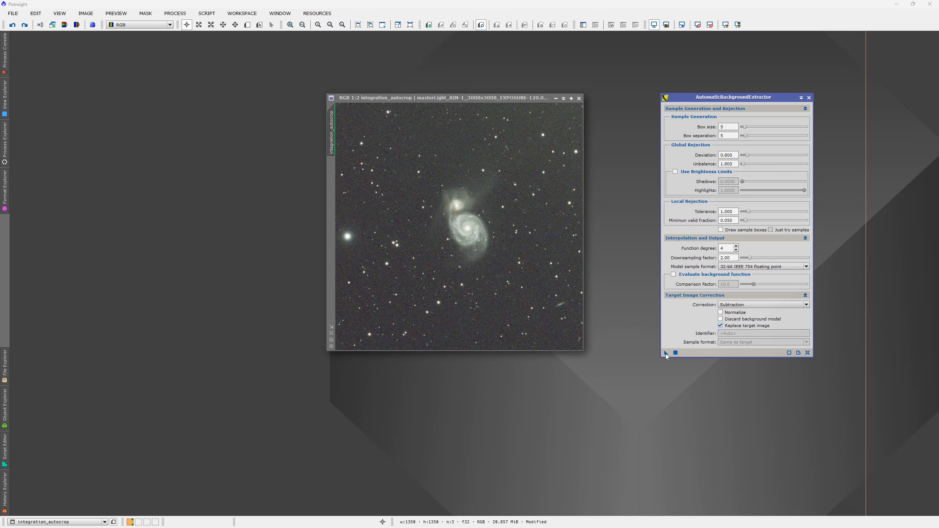
Apply the background extraction to the galaxy image and arrange the background model and corrected image side by side
{"action": "left_click_drag", "start_coordinate": [666, 353], "coordinate": [502, 247]}
{"action": "left_click_drag", "start_coordinate": [502, 248], "coordinate": [502, 247]}
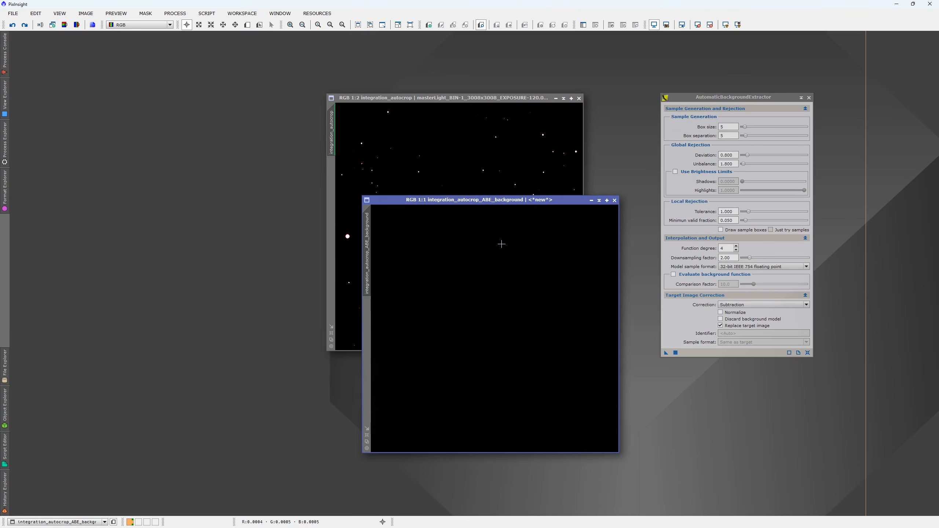
{"action": "left_click_drag", "start_coordinate": [516, 200], "coordinate": [196, 155]}
{"action": "left_click_drag", "start_coordinate": [488, 102], "coordinate": [554, 105]}
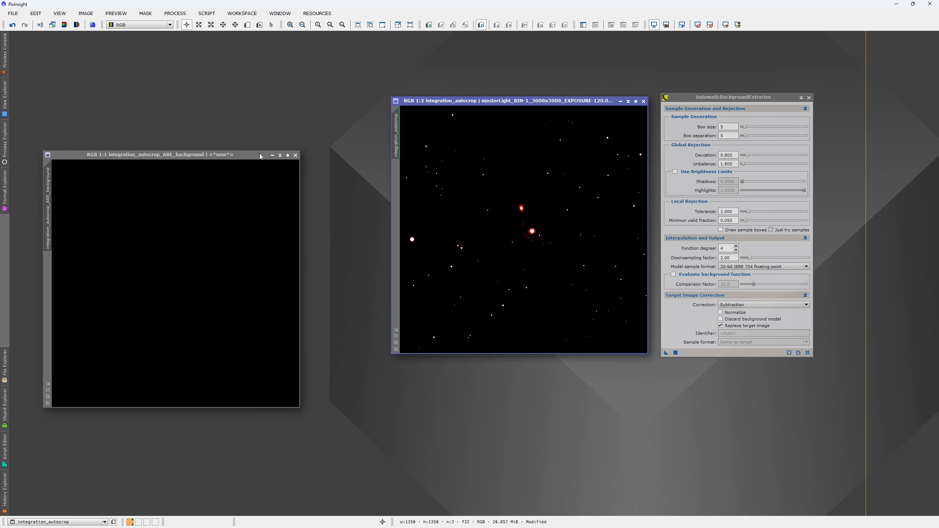
{"action": "left_click_drag", "start_coordinate": [251, 159], "coordinate": [319, 128]}
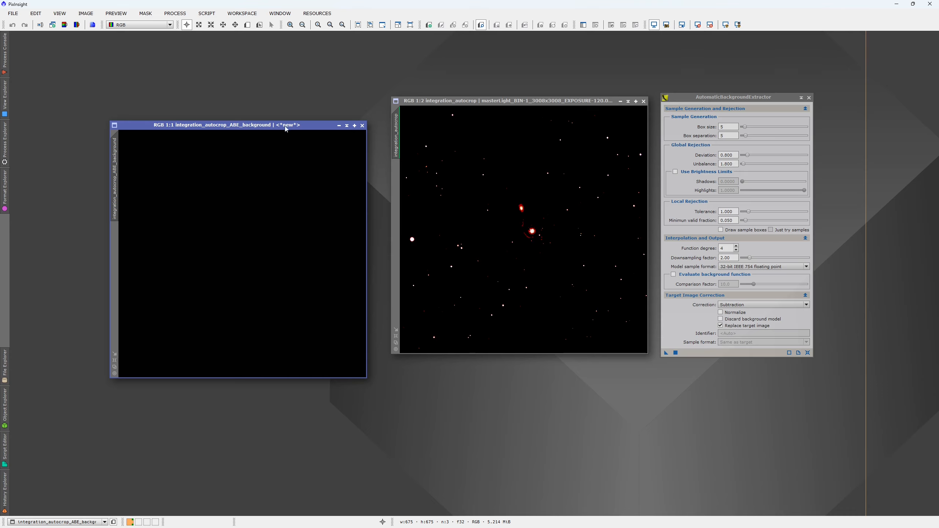
Auto-stretch the screen display of the background model and of the corrected galaxy image
{"action": "left_click", "coordinate": [726, 29]}
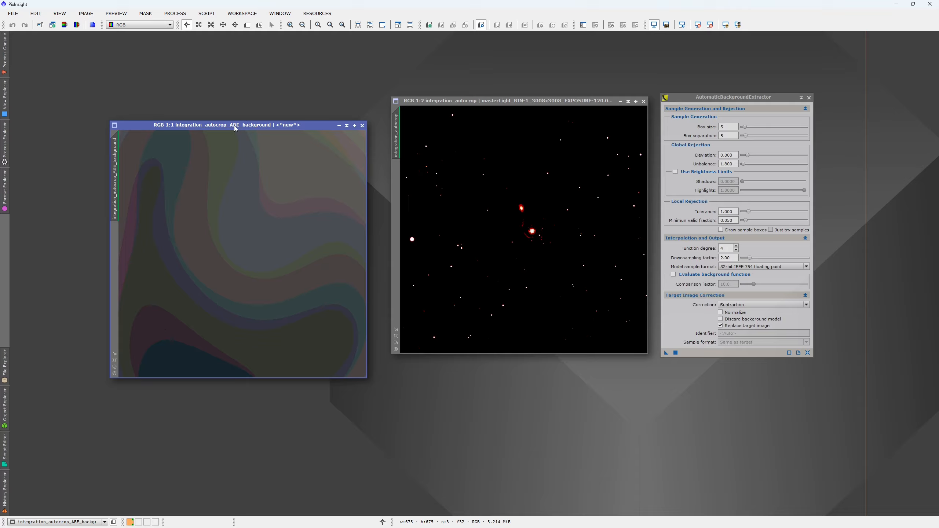
{"action": "left_click", "coordinate": [516, 101]}
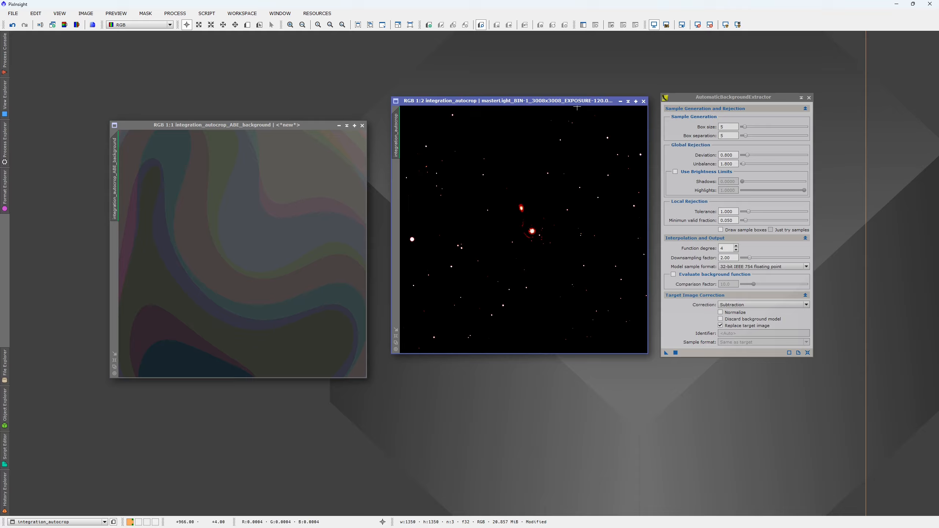
{"action": "left_click", "coordinate": [726, 25]}
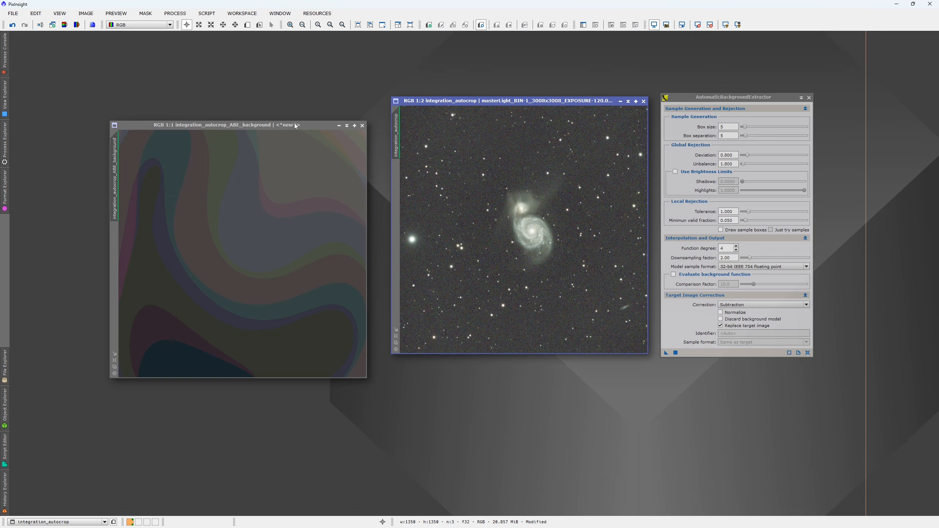
Close the background model image and the AutomaticBackgroundExtractor window
{"action": "left_click", "coordinate": [347, 127]}
{"action": "left_click", "coordinate": [363, 125]}
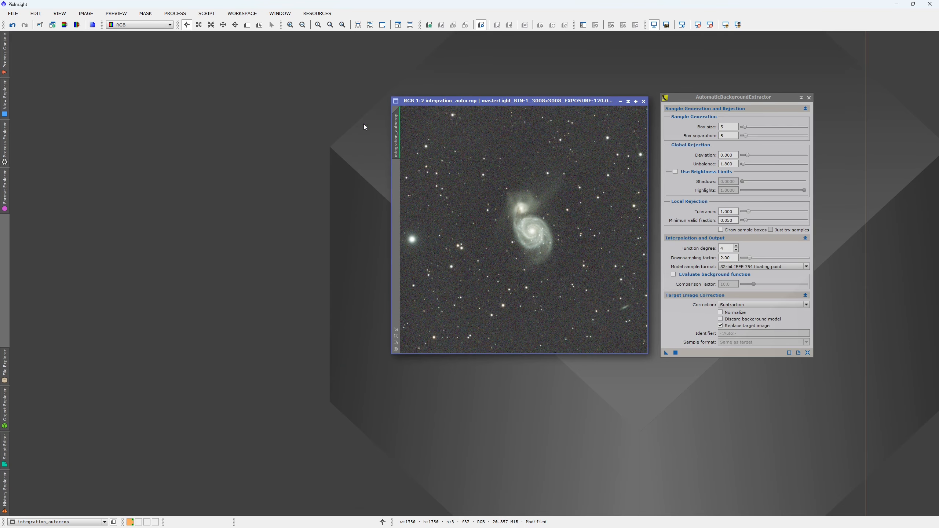
{"action": "left_click", "coordinate": [764, 99]}
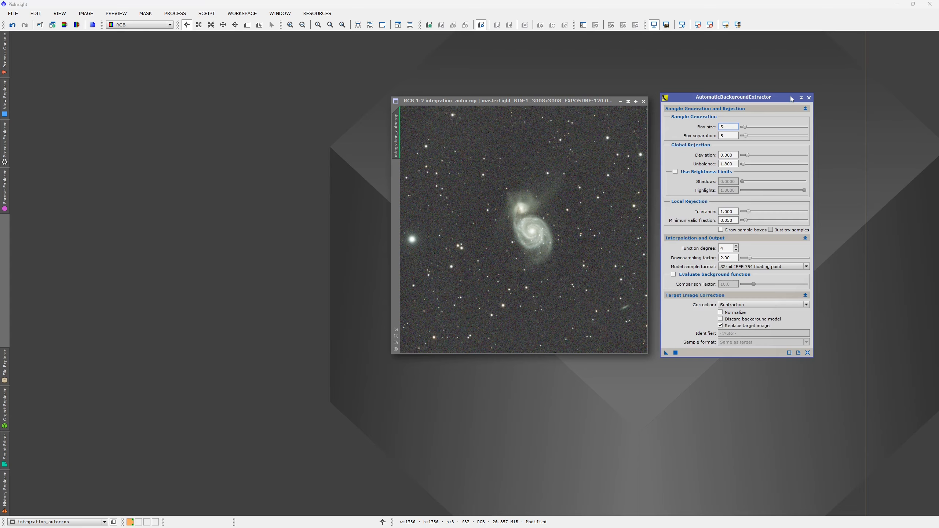
{"action": "left_click", "coordinate": [809, 97]}
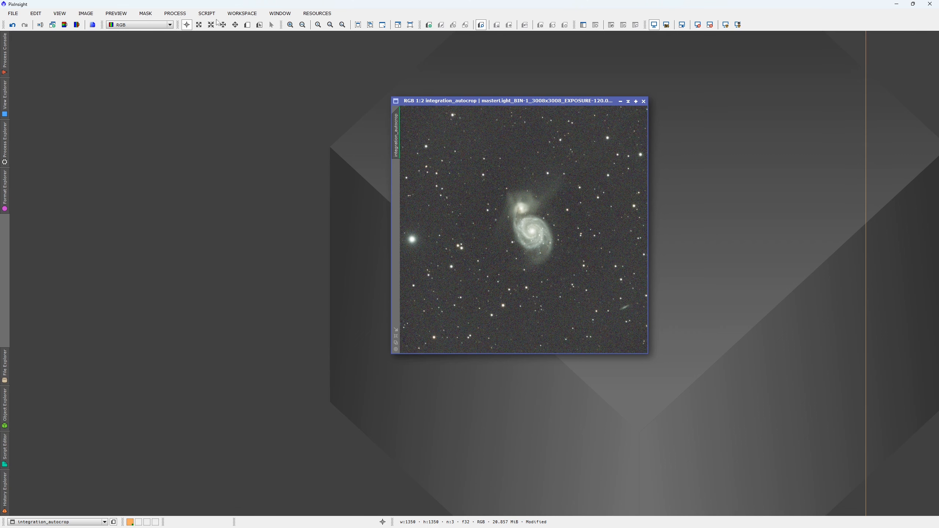
Open SpectrophotometricColorCalibration, place it beside the galaxy image, and reset its settings to defaults
{"action": "left_click", "coordinate": [175, 13]}
{"action": "mouse_move", "coordinate": [184, 26]}
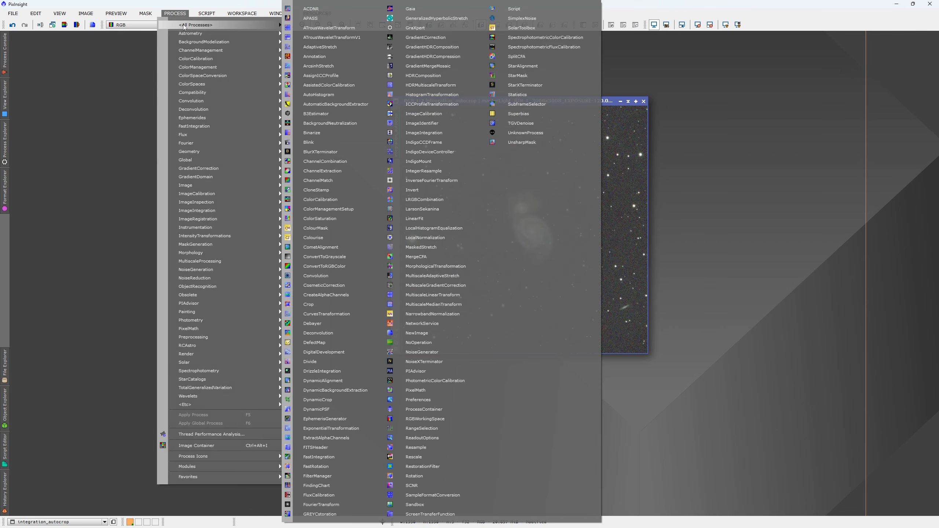
{"action": "left_click", "coordinate": [587, 38]}
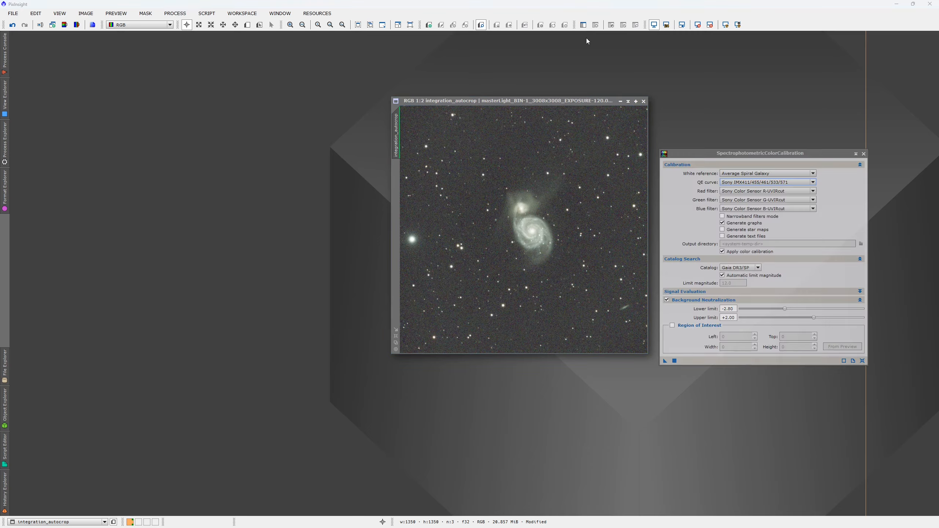
{"action": "left_click_drag", "start_coordinate": [555, 102], "coordinate": [491, 102]}
{"action": "left_click_drag", "start_coordinate": [739, 152], "coordinate": [702, 108]}
{"action": "left_click", "coordinate": [824, 317]}
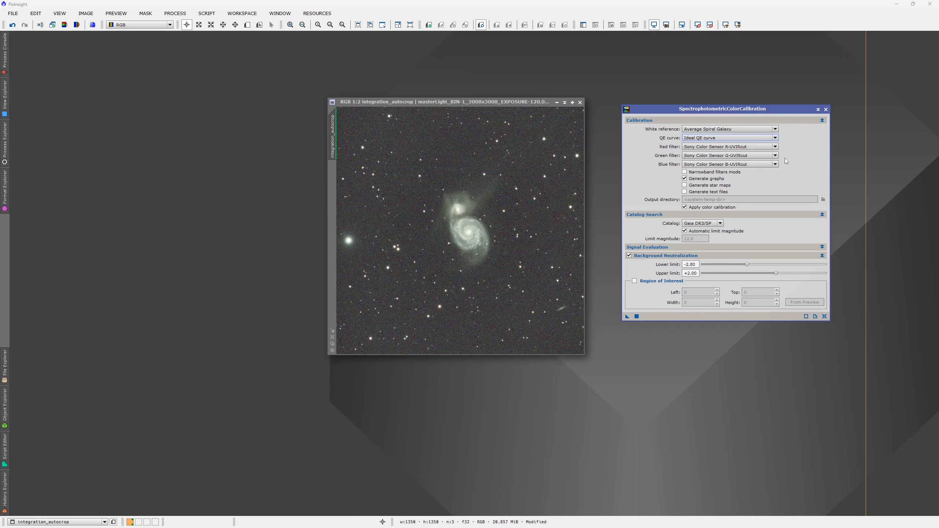
Color-calibrate the galaxy image using the Sony IMX411/455/461/533/571 QE curve with graph generation off, and close the process window
{"action": "left_click", "coordinate": [776, 138]}
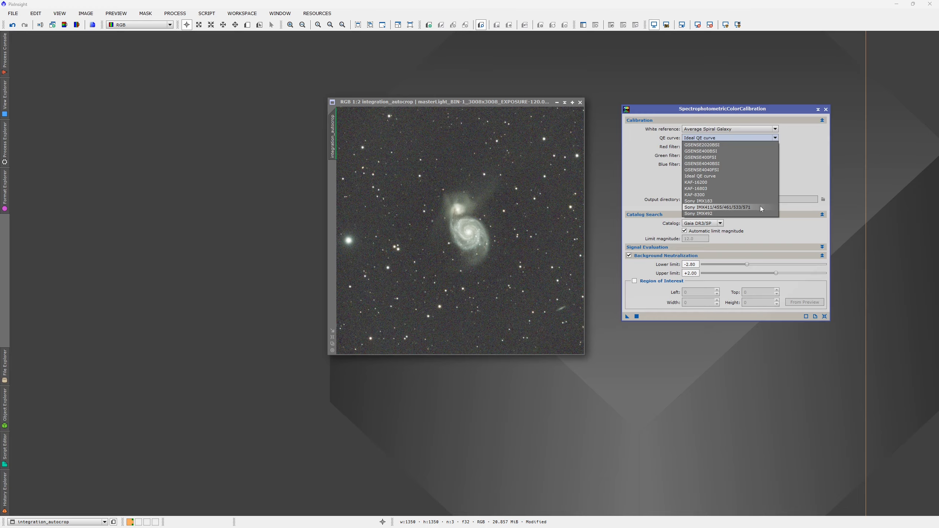
{"action": "left_click", "coordinate": [738, 207]}
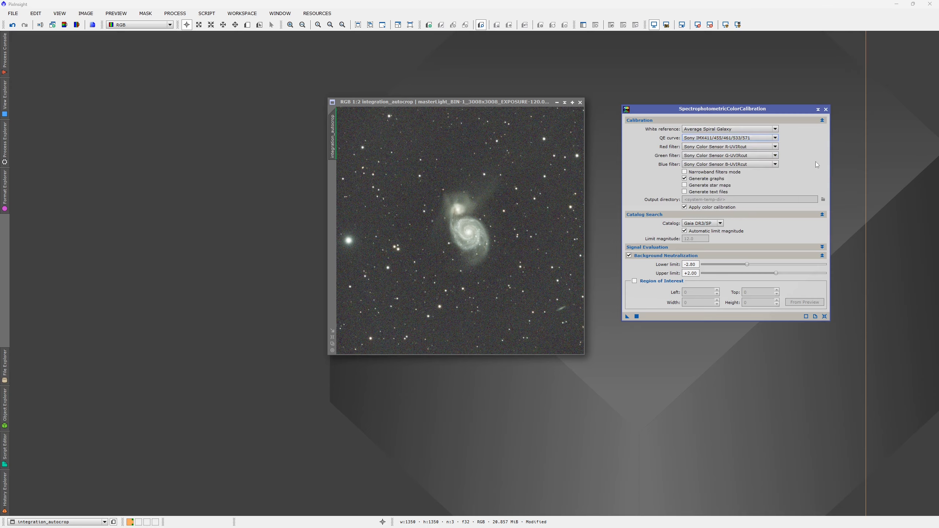
{"action": "left_click", "coordinate": [685, 179]}
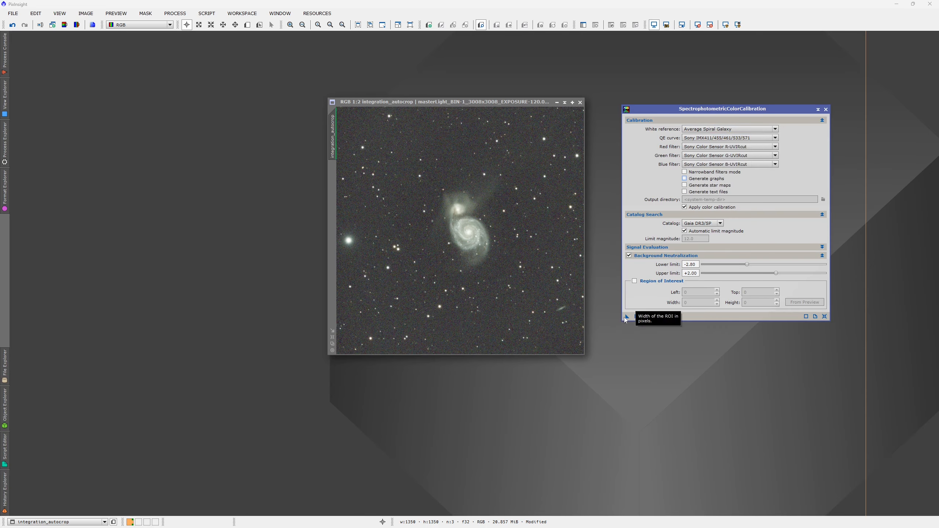
{"action": "left_click_drag", "start_coordinate": [627, 317], "coordinate": [476, 240]}
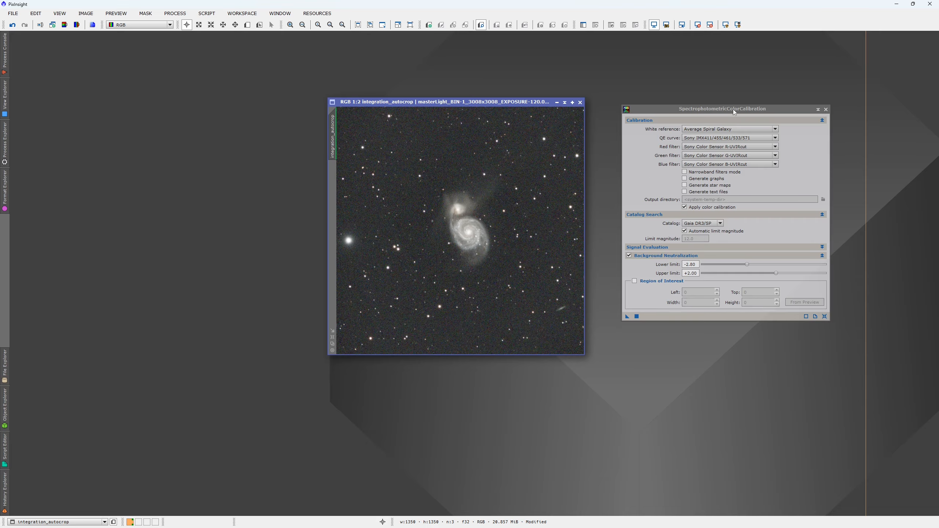
{"action": "left_click", "coordinate": [826, 109]}
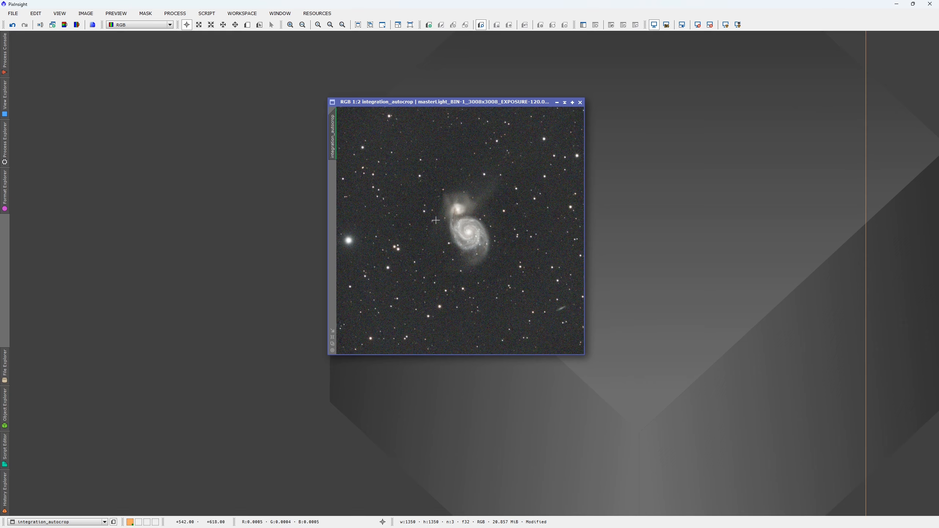
Compare the galaxy image before and after color calibration by repeatedly undoing and redoing it, ending with the calibration applied
{"action": "left_click", "coordinate": [13, 25]}
{"action": "left_click", "coordinate": [25, 25]}
{"action": "left_click", "coordinate": [12, 25]}
{"action": "left_click", "coordinate": [25, 25]}
{"action": "left_click", "coordinate": [13, 25]}
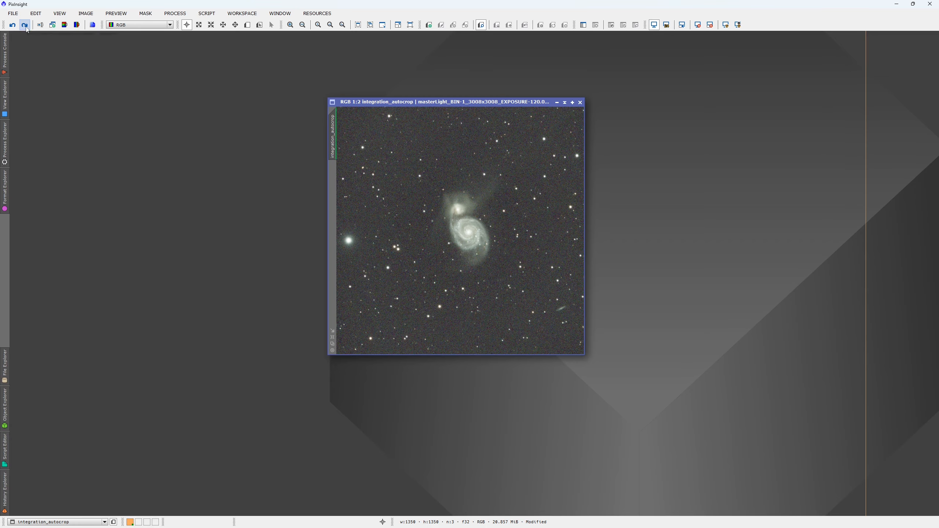
{"action": "left_click", "coordinate": [27, 29]}
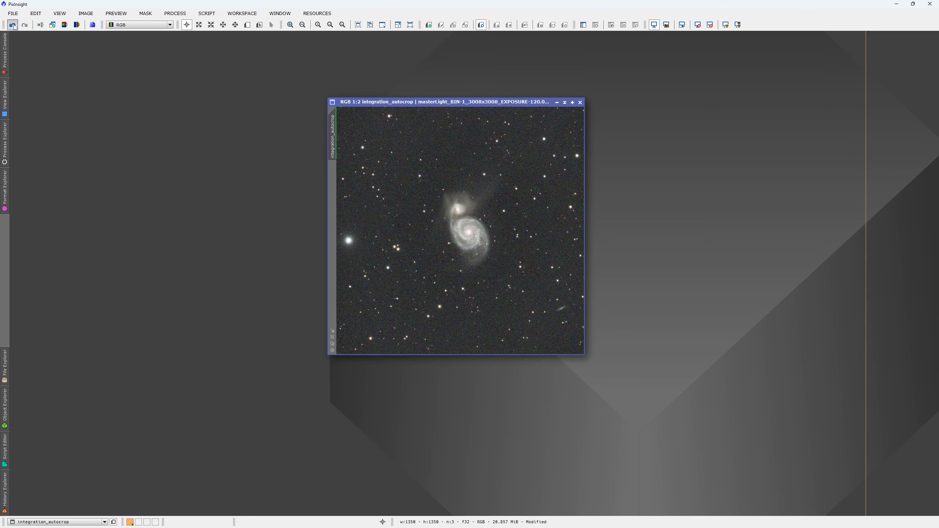
{"action": "left_click", "coordinate": [14, 26]}
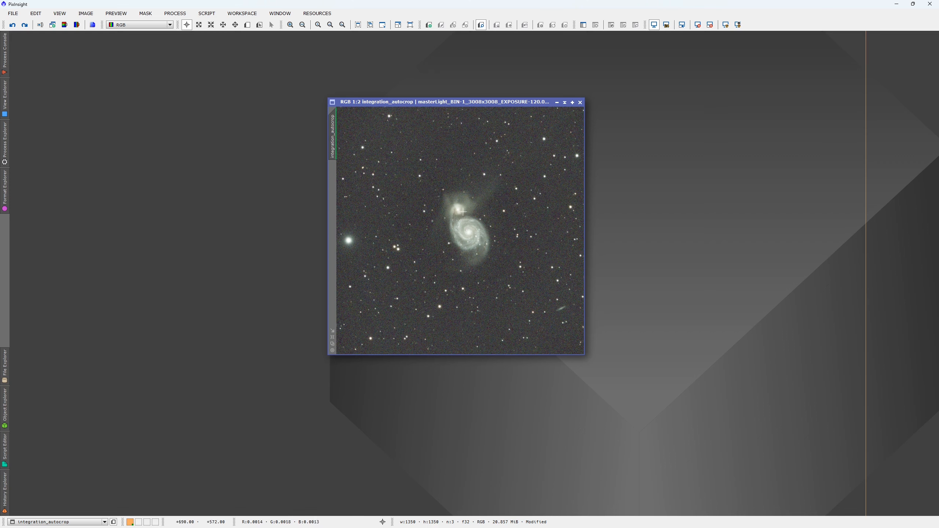
{"action": "left_click", "coordinate": [24, 25]}
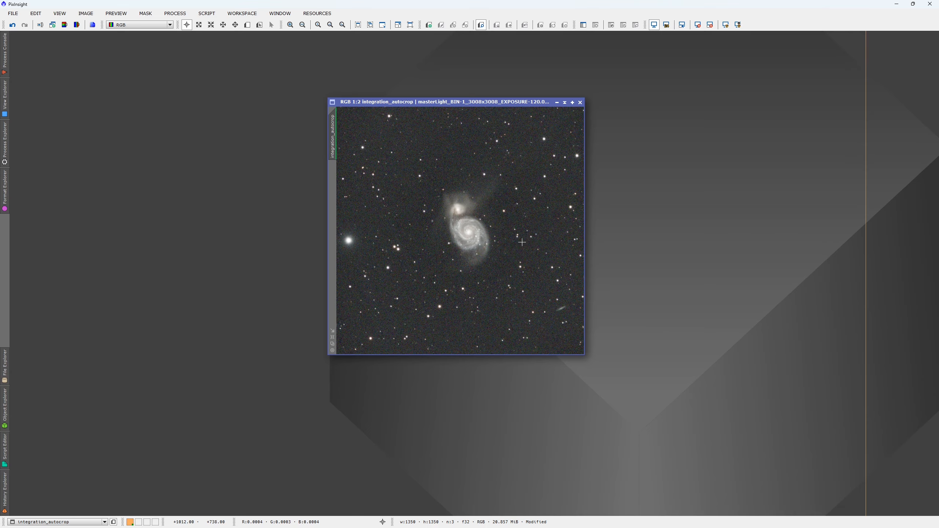
Inspect the noise in the galaxy and the background beside it at 2:1, and return to the full image view
{"action": "scroll", "coordinate": [478, 239], "scroll_direction": "up", "scroll_amount": 2}
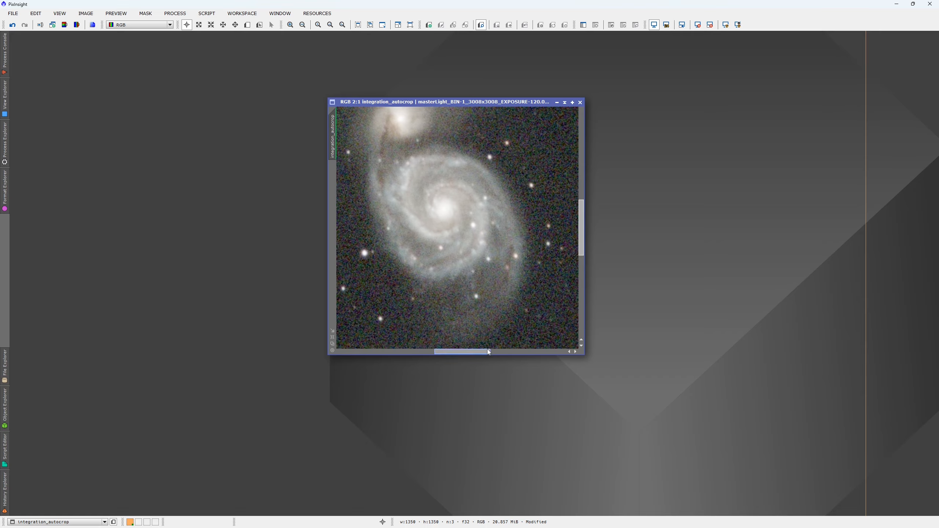
{"action": "left_click_drag", "start_coordinate": [487, 351], "coordinate": [505, 353]}
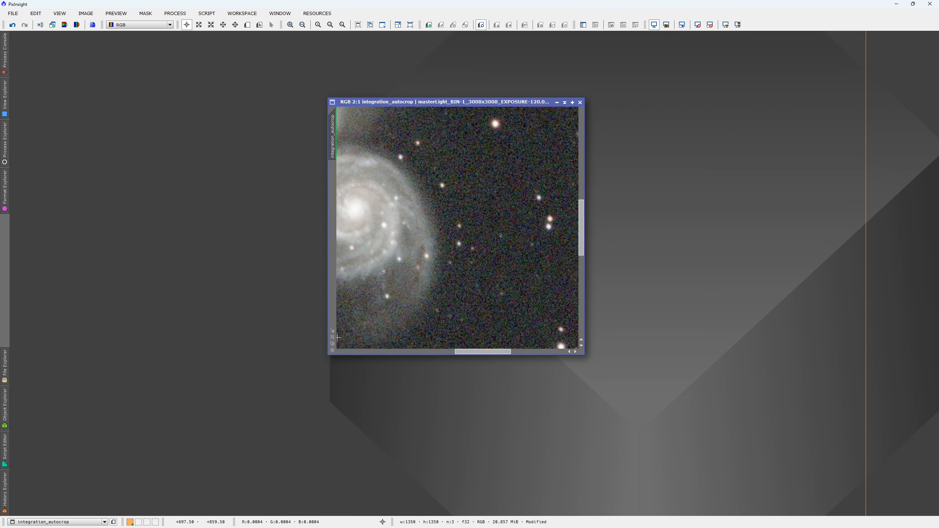
{"action": "left_click", "coordinate": [332, 337]}
Open BlurXTerminator and sharpen the galaxy image with Sharpen Stars 0.50, Sharpen Nonstellar 0.50 and automatic PSF
{"action": "left_click", "coordinate": [175, 13]}
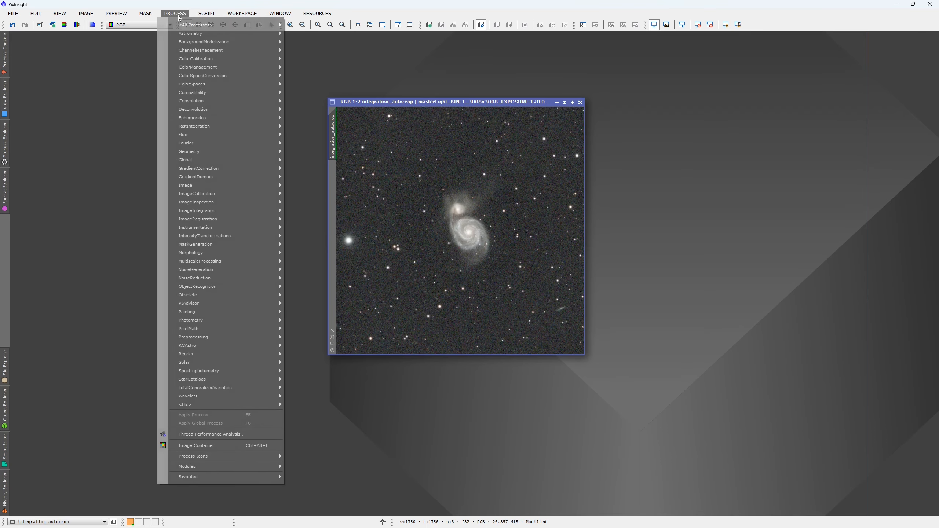
{"action": "mouse_move", "coordinate": [181, 26]}
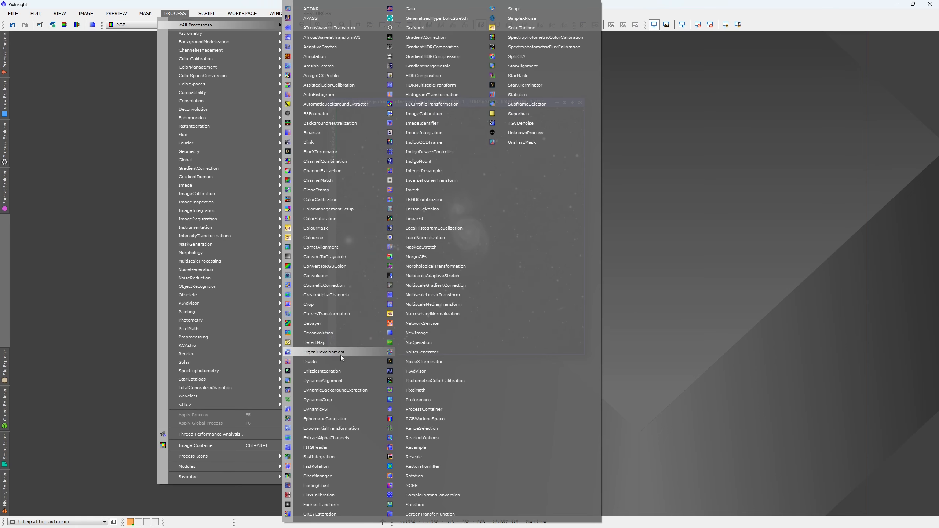
{"action": "left_click", "coordinate": [330, 151]}
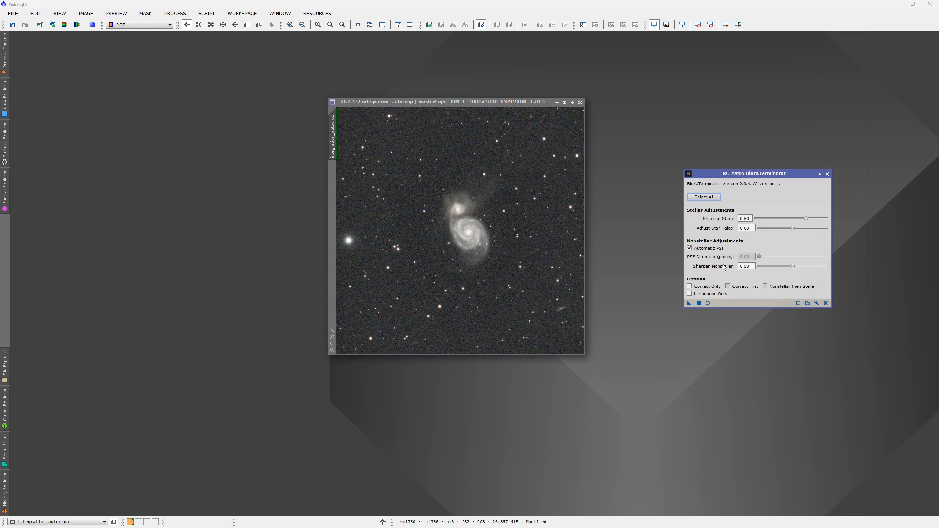
{"action": "left_click_drag", "start_coordinate": [688, 304], "coordinate": [455, 228]}
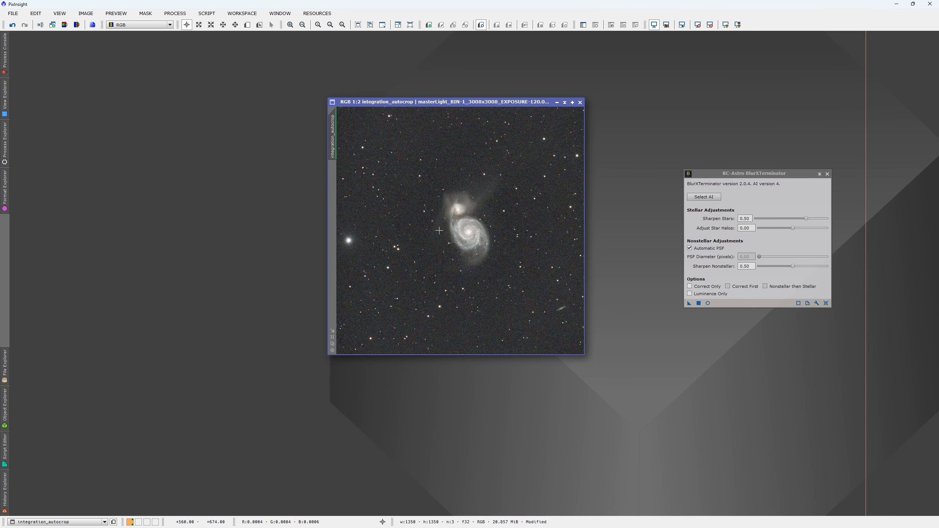
Compare the galaxy at 2:1 before and after BlurXTerminator by undoing and redoing it, ending with the sharpening applied and the full image in view
{"action": "scroll", "coordinate": [439, 232], "scroll_direction": "up", "scroll_amount": 2}
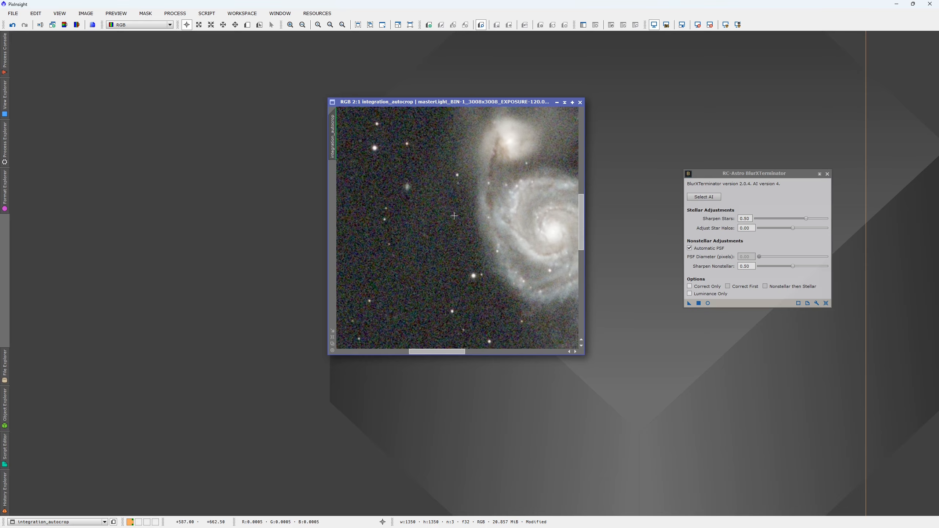
{"action": "left_click", "coordinate": [12, 25]}
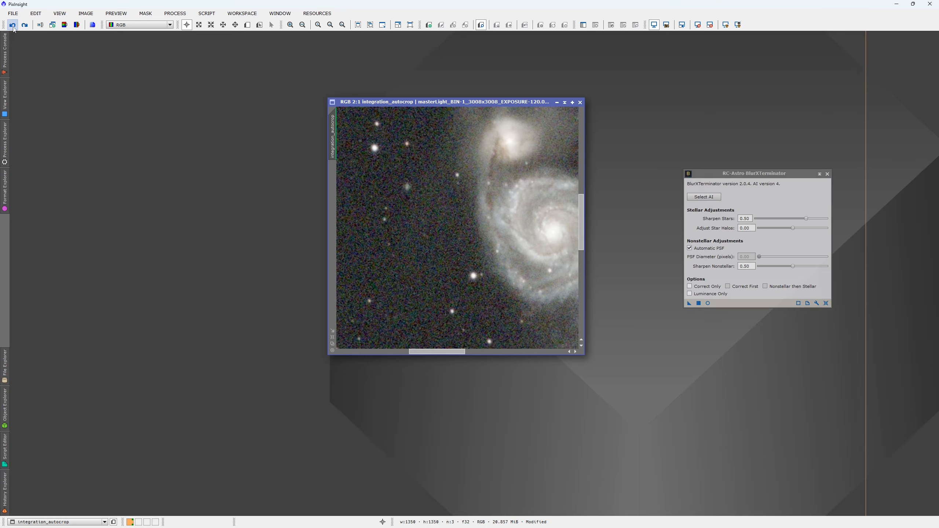
{"action": "left_click", "coordinate": [25, 26]}
{"action": "left_click", "coordinate": [13, 25]}
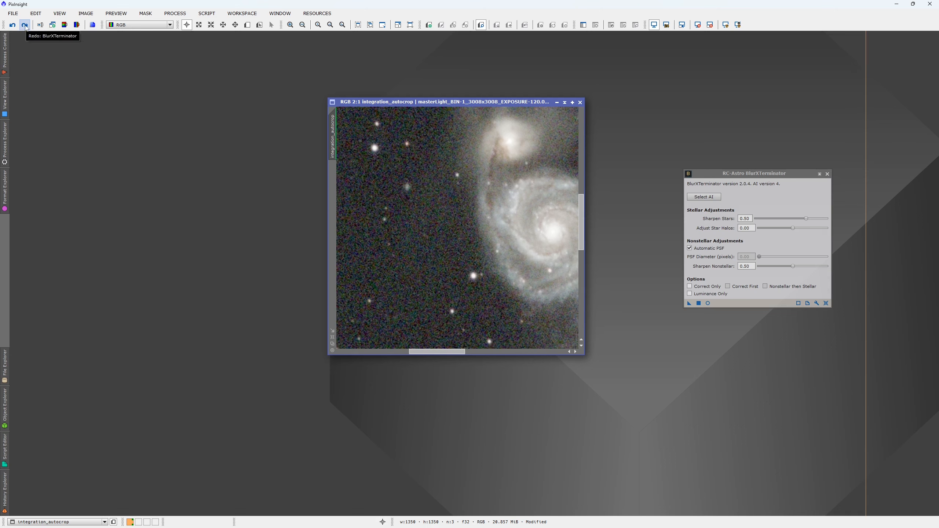
{"action": "left_click", "coordinate": [25, 27]}
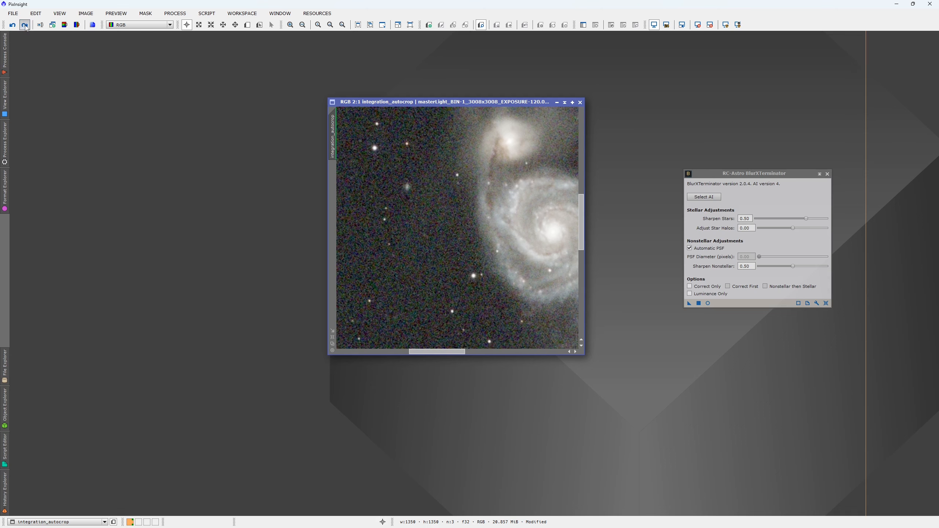
{"action": "left_click", "coordinate": [332, 338]}
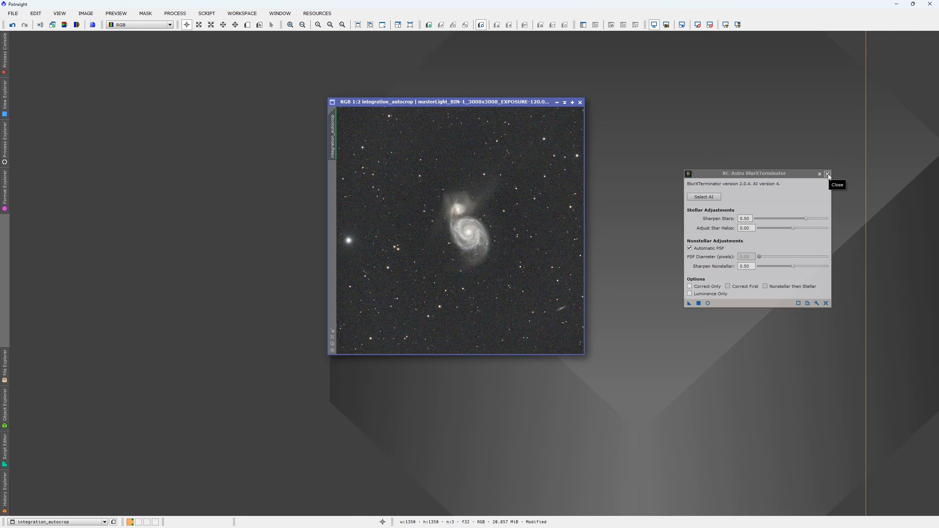
Close the BlurXTerminator window and open NoiseXTerminator
{"action": "left_click_drag", "start_coordinate": [800, 176], "coordinate": [801, 177]}
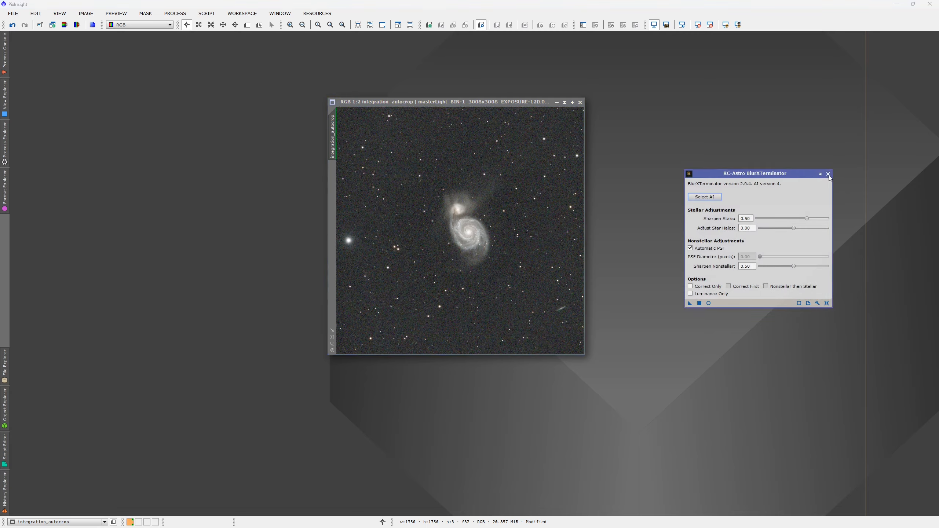
{"action": "left_click", "coordinate": [828, 174]}
{"action": "left_click", "coordinate": [207, 14]}
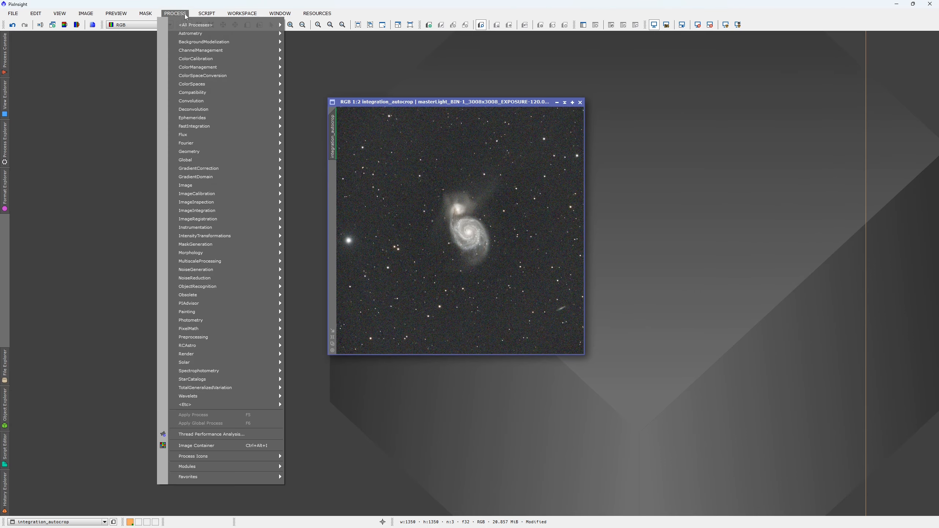
{"action": "mouse_move", "coordinate": [181, 25]}
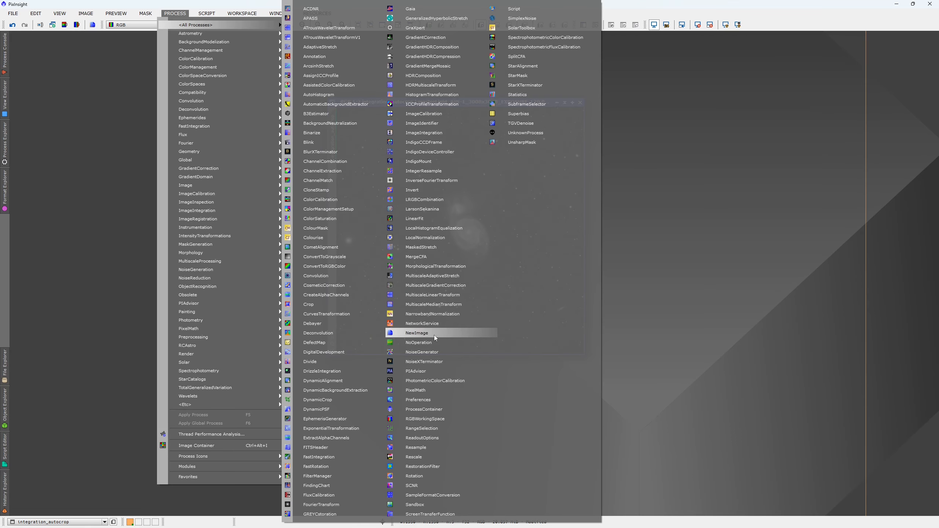
{"action": "left_click", "coordinate": [436, 364]}
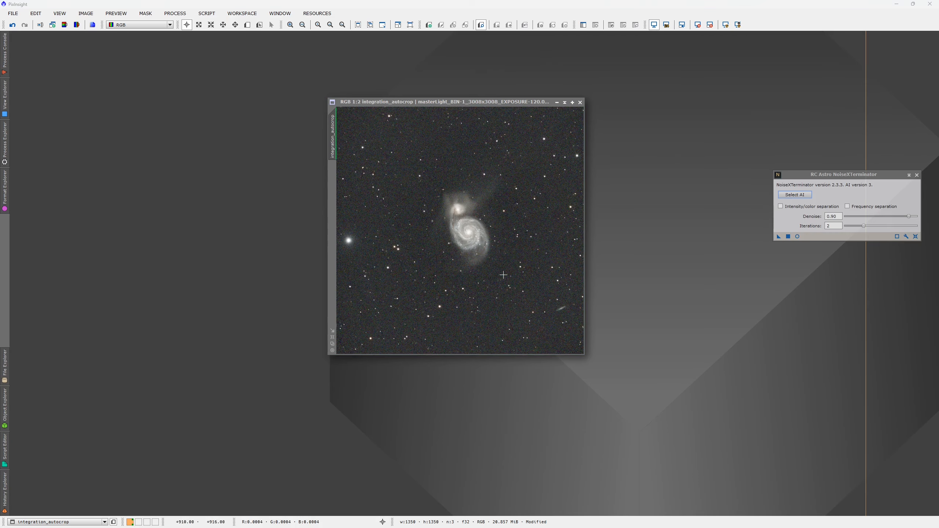
Place NoiseXTerminator beside the galaxy image, denoise the image with Denoise 0.90 and 2 iterations, and close the process window
{"action": "scroll", "coordinate": [441, 272], "scroll_direction": "up", "scroll_amount": 3}
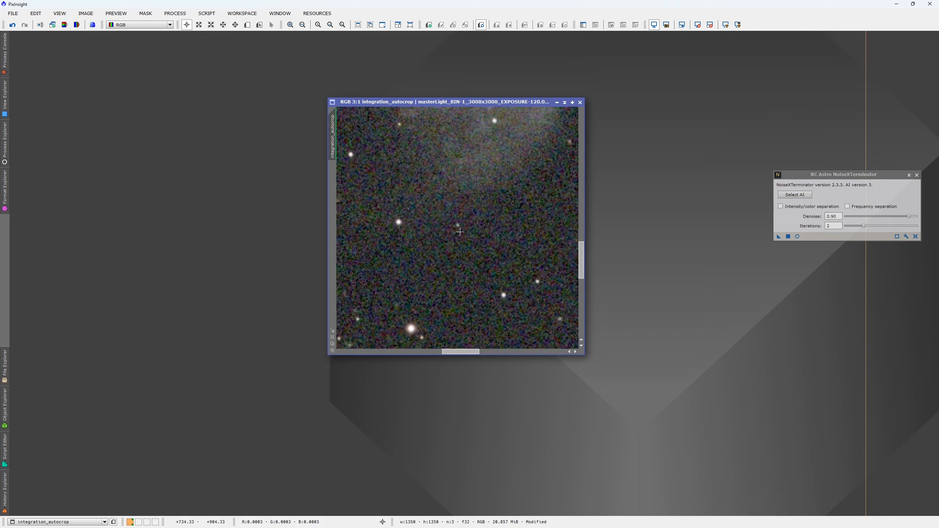
{"action": "scroll", "coordinate": [472, 254], "scroll_direction": "down", "scroll_amount": 1}
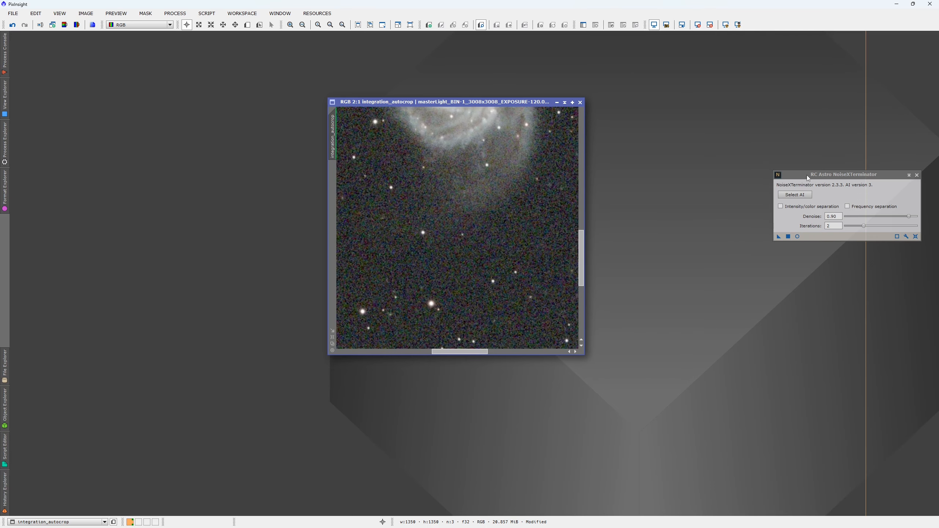
{"action": "scroll", "coordinate": [411, 249], "scroll_direction": "down", "scroll_amount": 2}
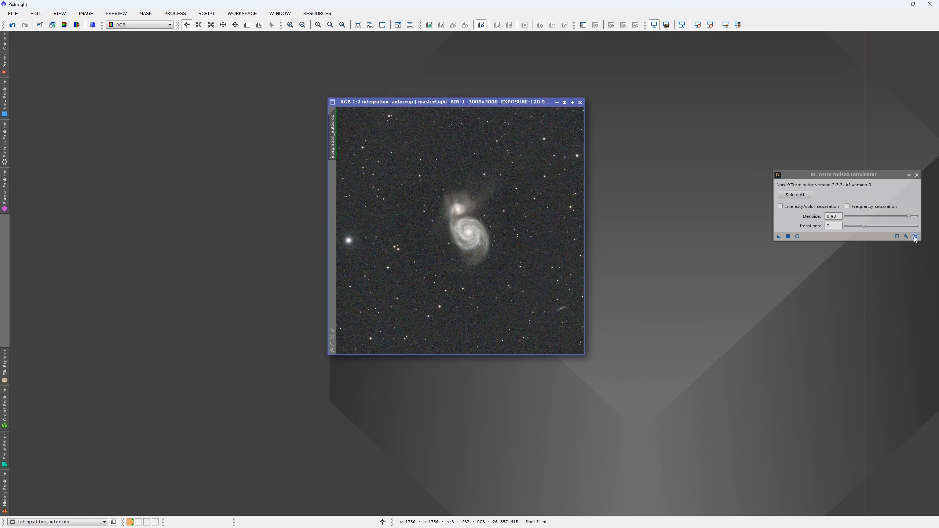
{"action": "left_click_drag", "start_coordinate": [824, 176], "coordinate": [747, 180]}
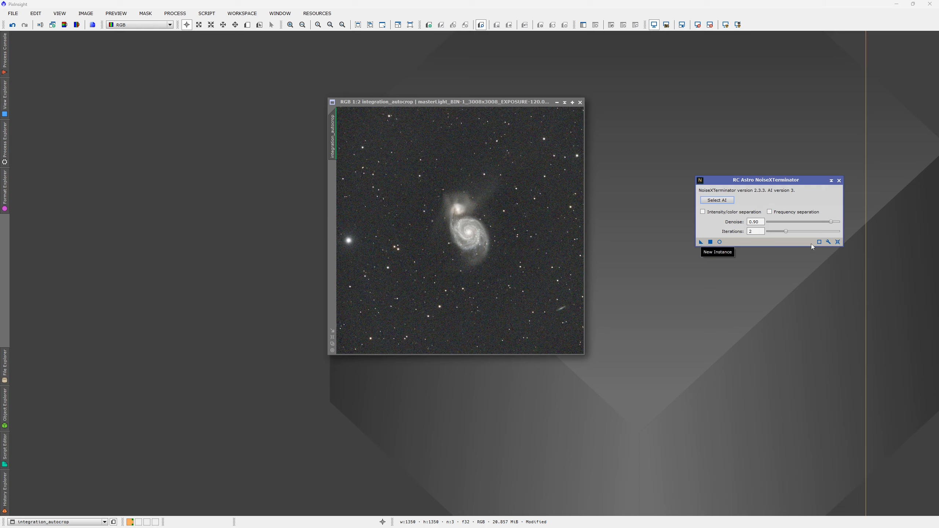
{"action": "left_click_drag", "start_coordinate": [700, 242], "coordinate": [487, 266]}
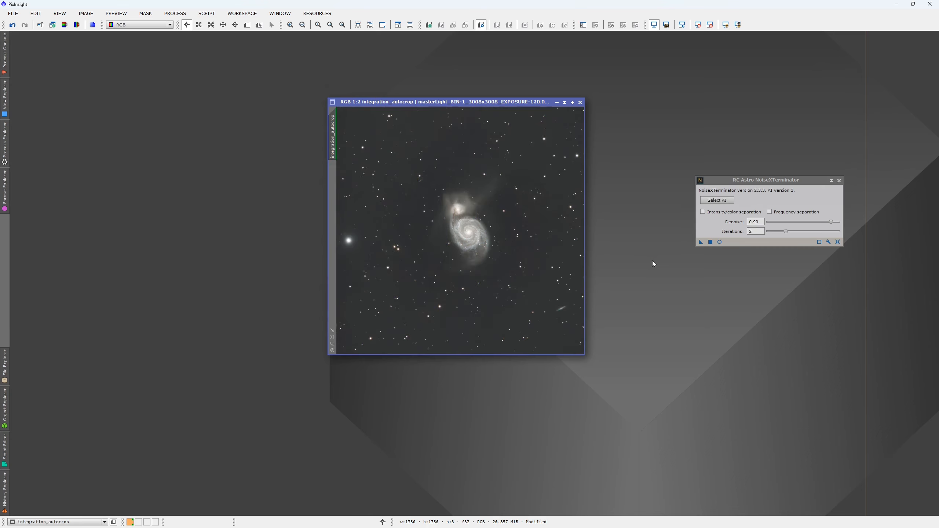
{"action": "left_click", "coordinate": [840, 180]}
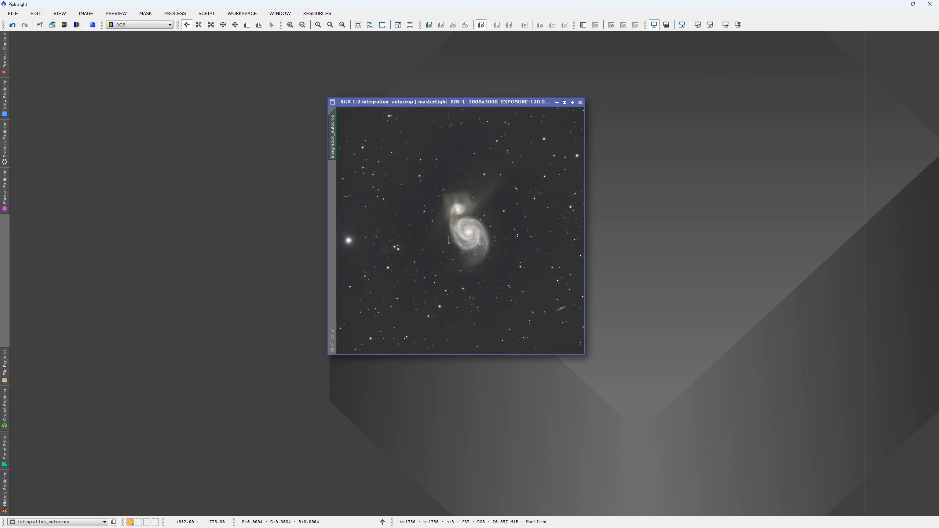
Compare the background beside the galaxy at 3:1 before and after noise reduction by undoing and redoing it, ending with it applied
{"action": "left_click", "coordinate": [13, 25]}
{"action": "scroll", "coordinate": [430, 192], "scroll_direction": "up", "scroll_amount": 3}
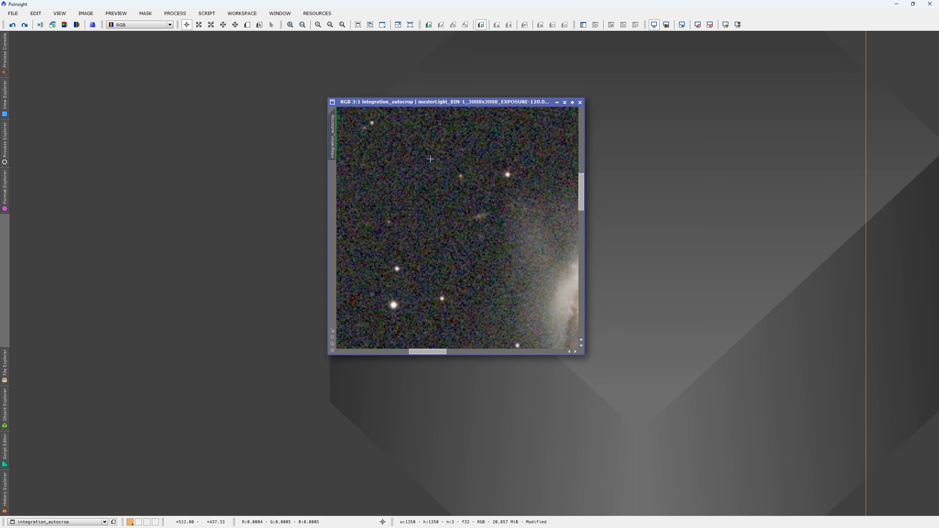
{"action": "left_click", "coordinate": [25, 25]}
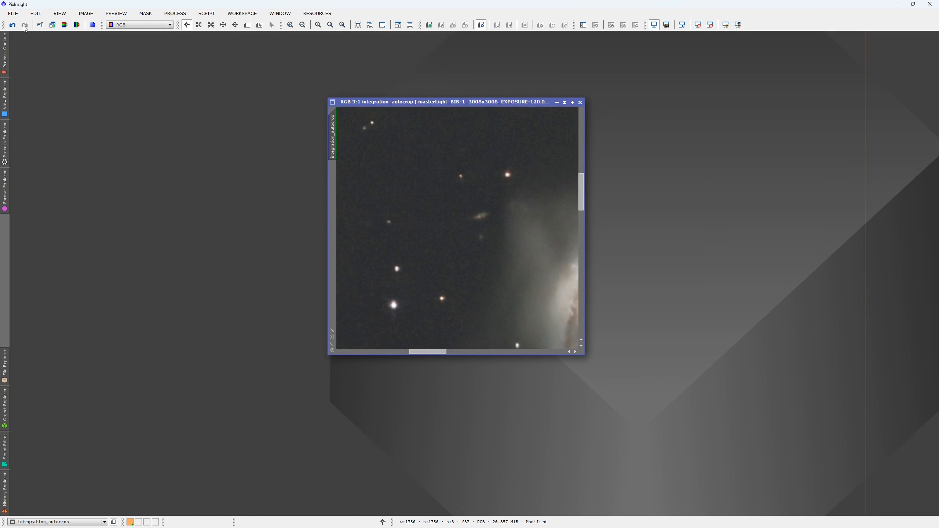
{"action": "left_click", "coordinate": [12, 25]}
{"action": "left_click", "coordinate": [24, 25]}
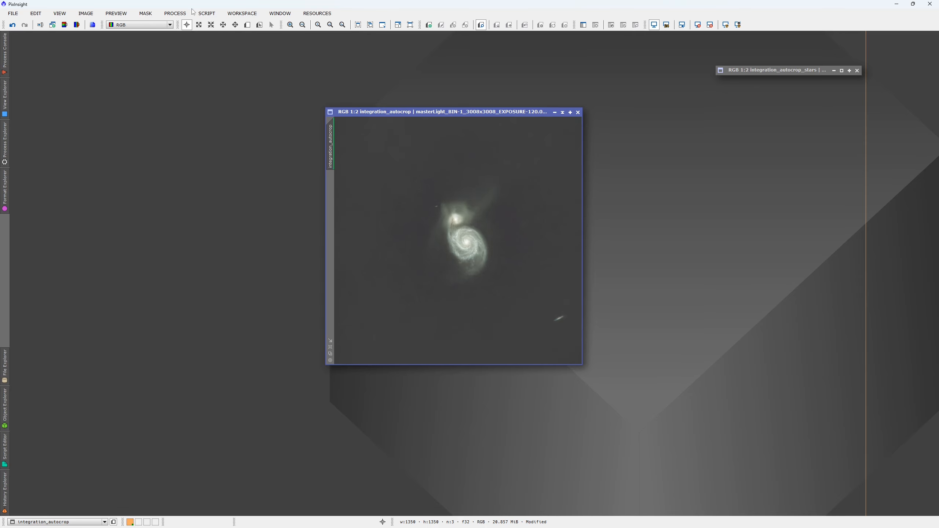
Open MultiscaleAdaptiveStretch, place it beside the starless galaxy image, and reset its settings to defaults
{"action": "left_click", "coordinate": [175, 12]}
{"action": "mouse_move", "coordinate": [259, 25]}
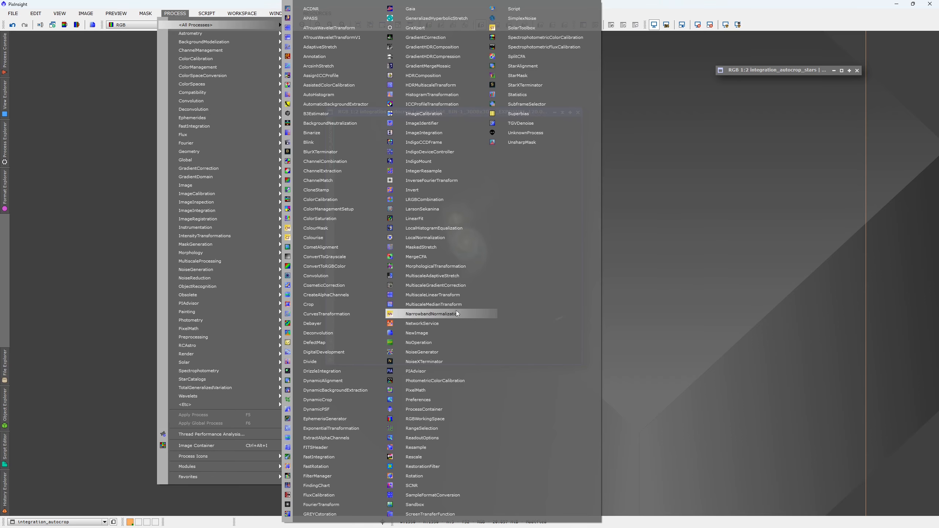
{"action": "left_click", "coordinate": [449, 276]}
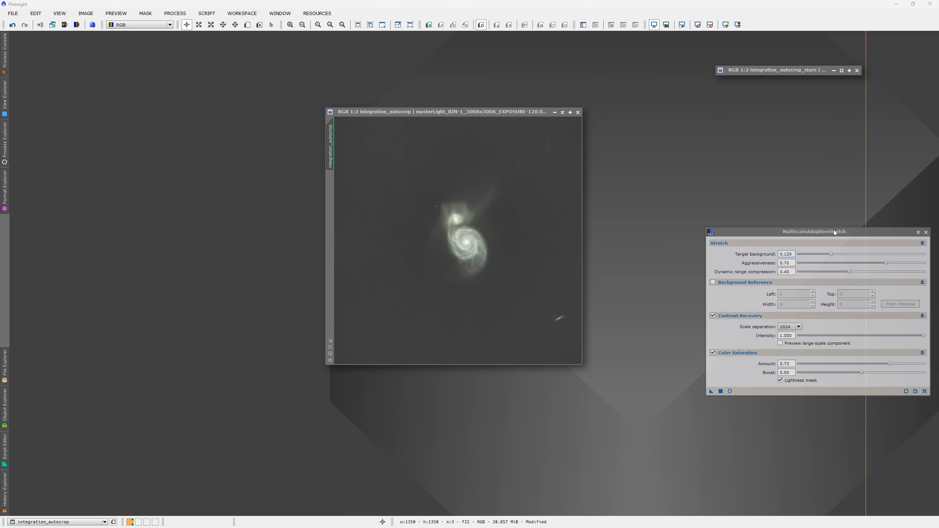
{"action": "left_click_drag", "start_coordinate": [834, 232], "coordinate": [775, 193]}
{"action": "left_click", "coordinate": [865, 352]}
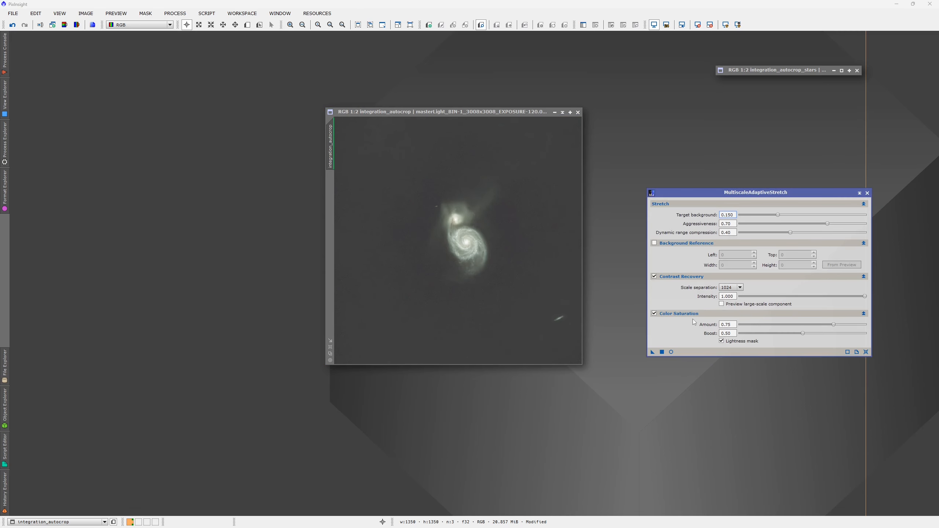
Start the real-time preview of the stretch, move it clear of the process window, and turn off the screen stretch
{"action": "left_click", "coordinate": [670, 352]}
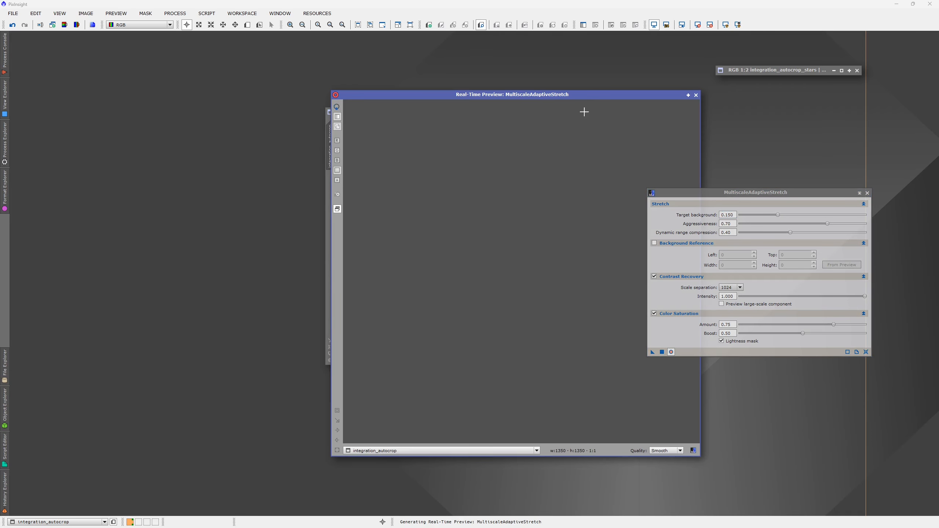
{"action": "left_click_drag", "start_coordinate": [588, 94], "coordinate": [501, 94]}
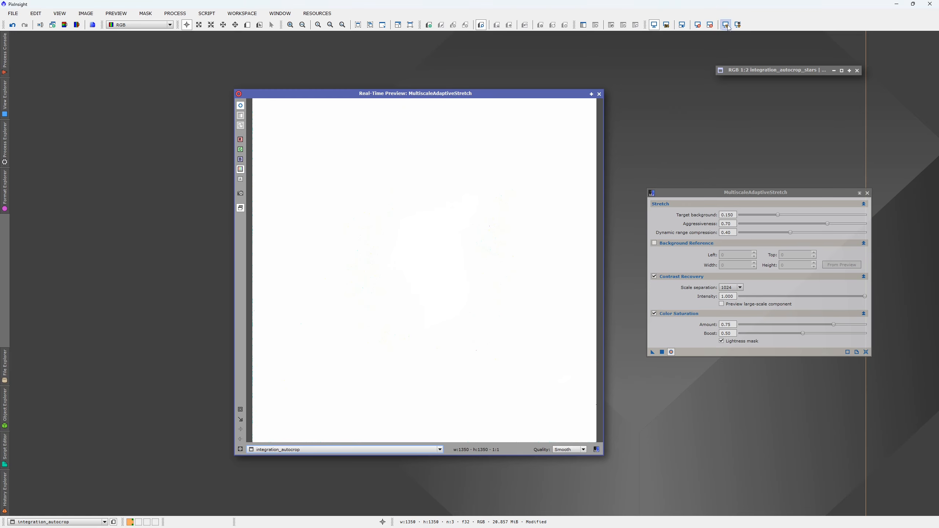
{"action": "left_click", "coordinate": [702, 26]}
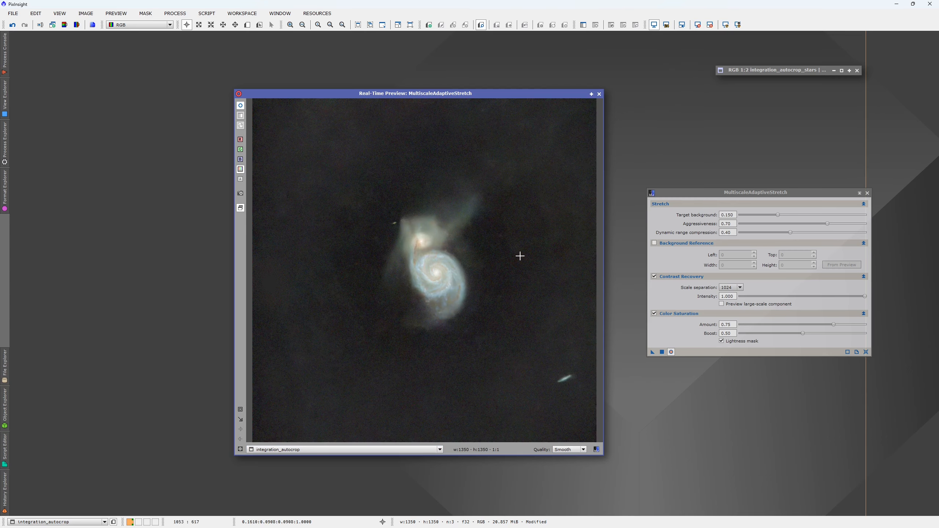
Try a target background of 0.339, aggressiveness 0.23 and dynamic range compression 0.72, and reset the stretch settings to defaults
{"action": "left_click_drag", "start_coordinate": [778, 214], "coordinate": [839, 232]}
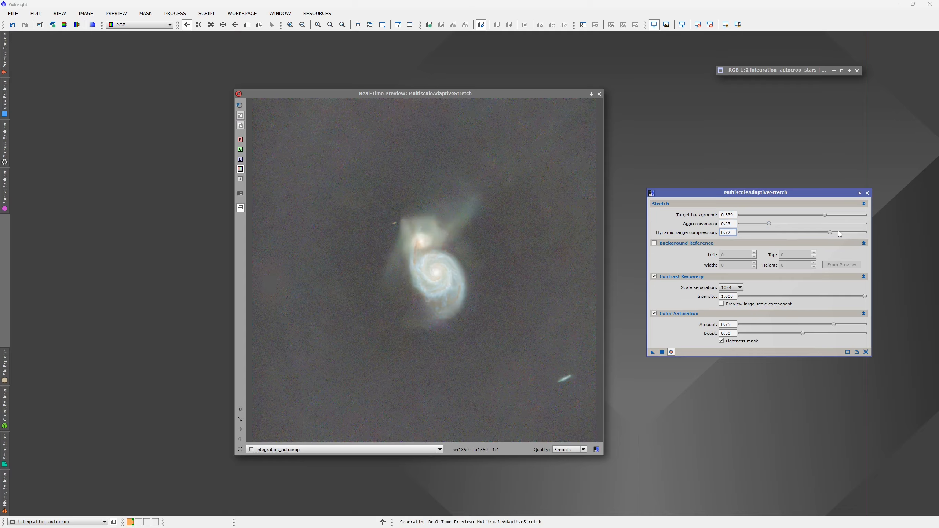
{"action": "left_click", "coordinate": [865, 352]}
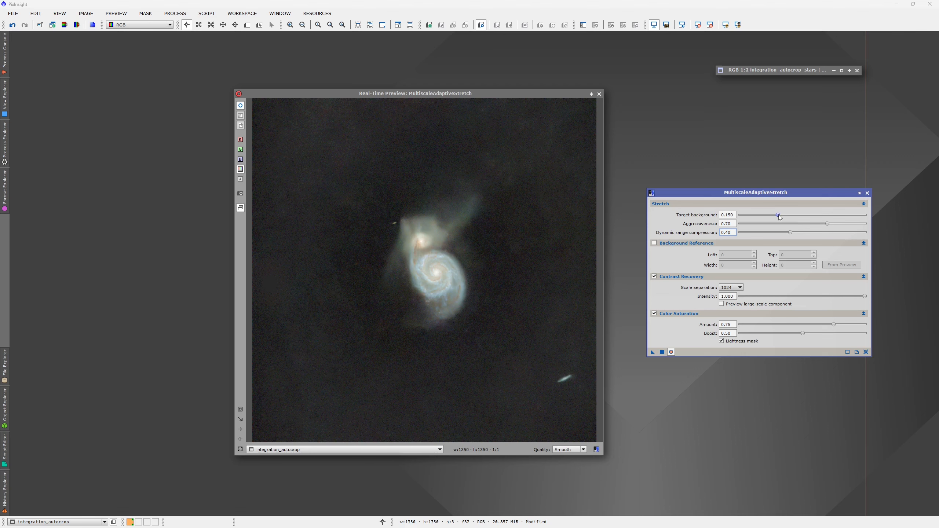
Set the stretch's target background to 0.095, and try a color saturation amount of 1.00 before restoring it to 0.75
{"action": "left_click_drag", "start_coordinate": [778, 214], "coordinate": [757, 214]}
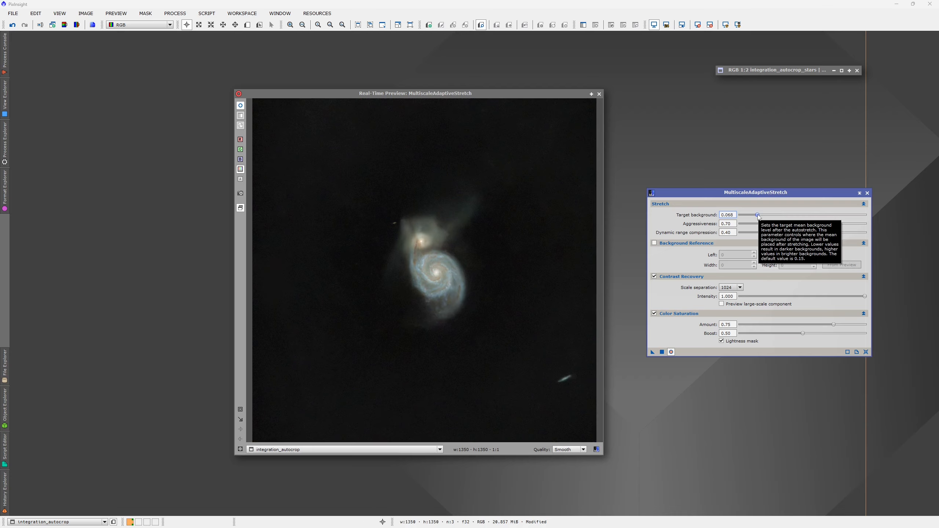
{"action": "left_click_drag", "start_coordinate": [757, 214], "coordinate": [766, 214]}
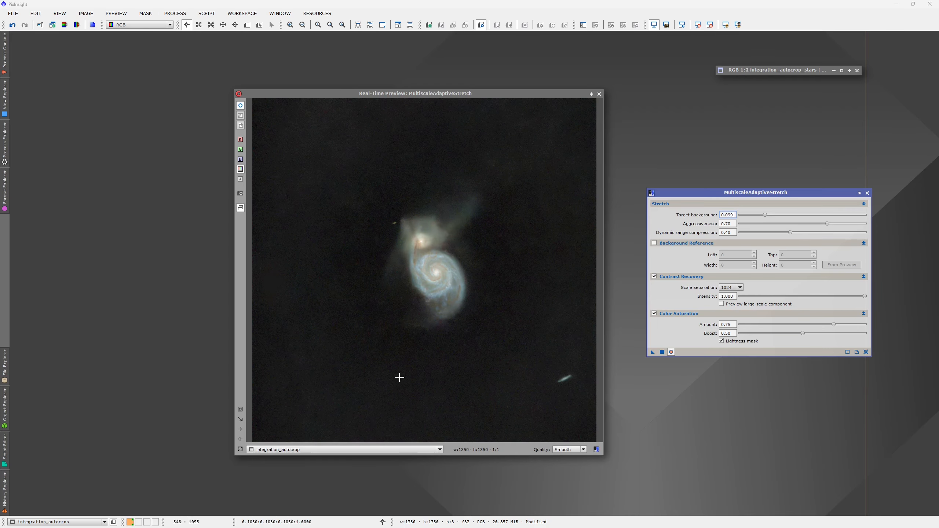
{"action": "left_click_drag", "start_coordinate": [768, 214], "coordinate": [764, 214]}
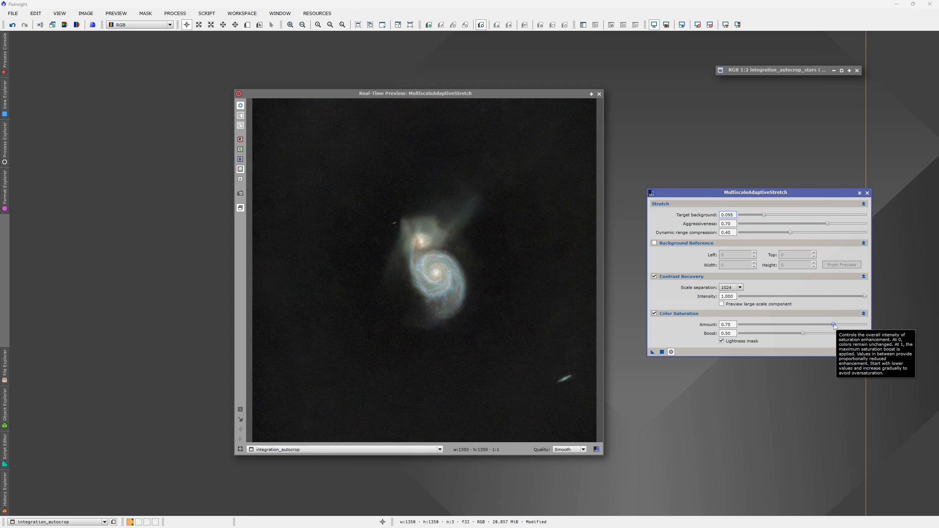
{"action": "left_click_drag", "start_coordinate": [835, 325], "coordinate": [855, 325]}
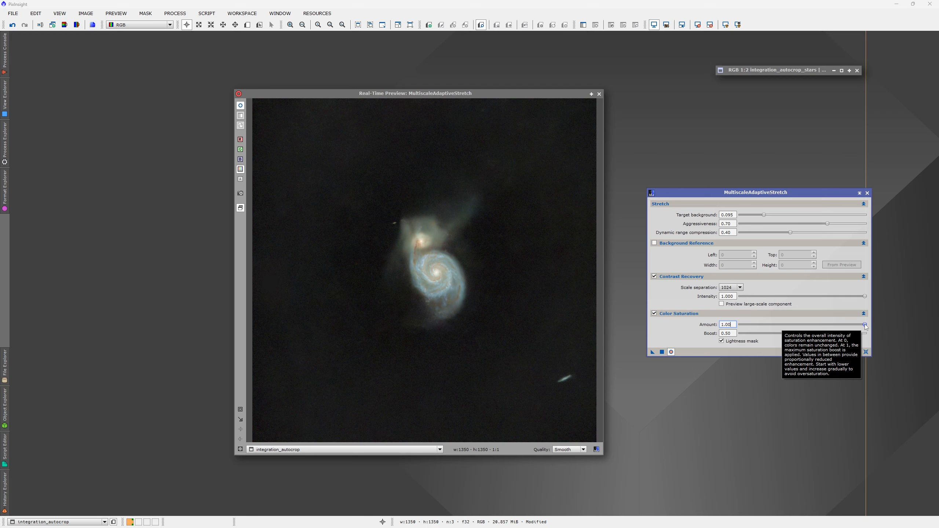
{"action": "left_click_drag", "start_coordinate": [865, 324], "coordinate": [834, 325]}
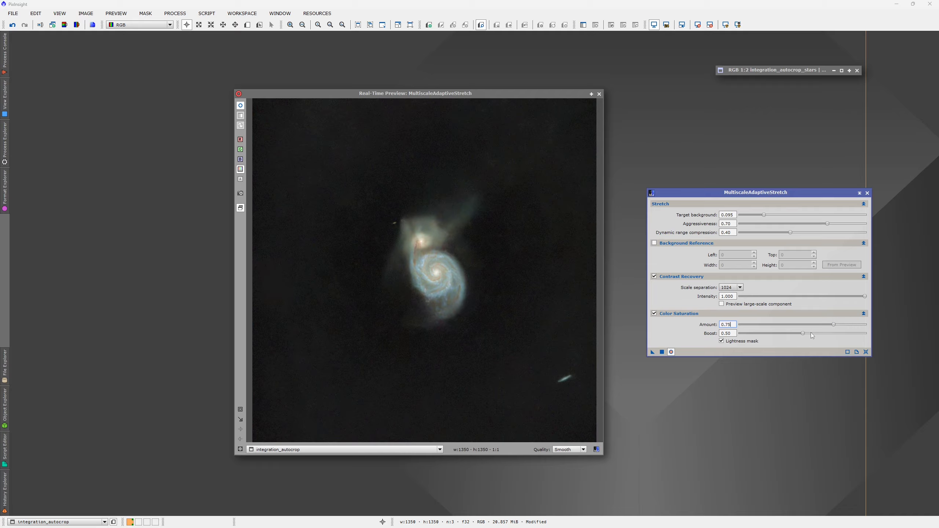
Set the stretch's color saturation boost to 0.57 and close the real-time preview
{"action": "left_click_drag", "start_coordinate": [803, 334], "coordinate": [740, 334]}
{"action": "left_click_drag", "start_coordinate": [742, 333], "coordinate": [812, 333]}
{"action": "left_click", "coordinate": [672, 352]}
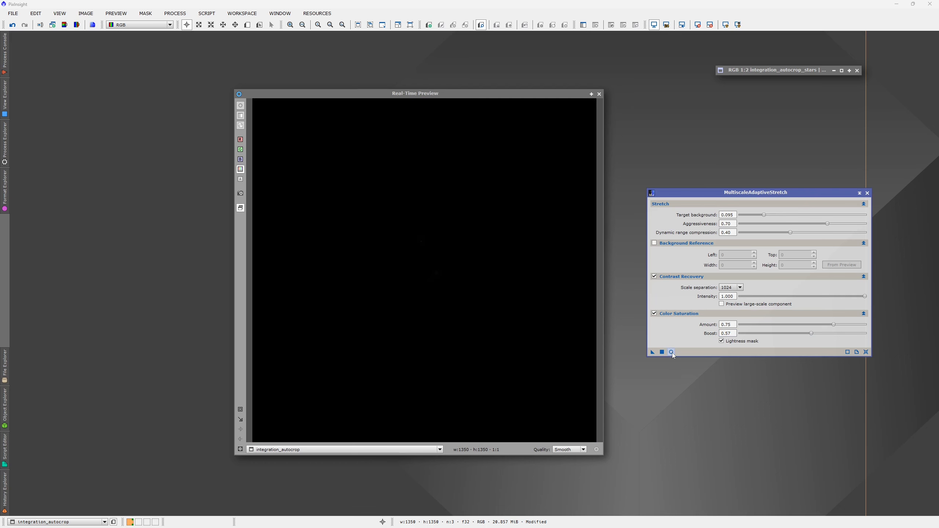
{"action": "left_click", "coordinate": [599, 94]}
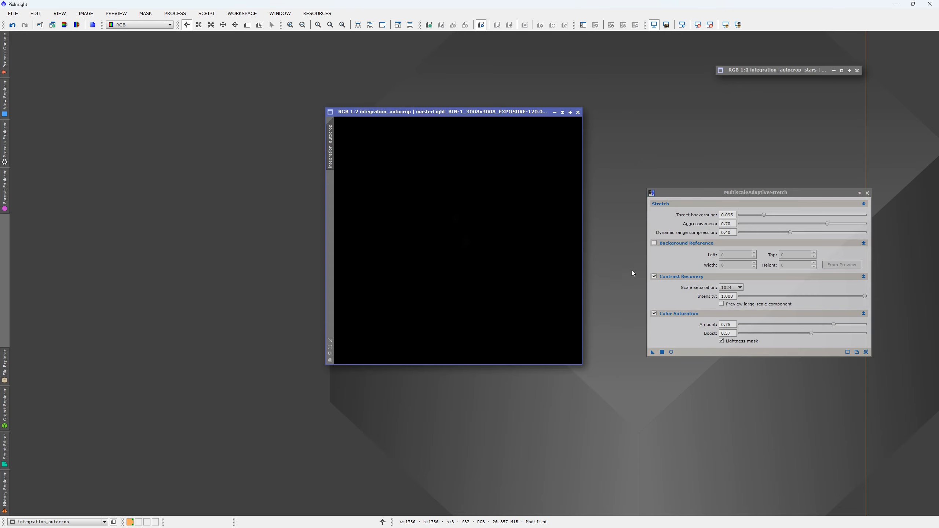
Apply the MultiscaleAdaptiveStretch settings to the starless galaxy image, then close the process and reposition the image
{"action": "left_click_drag", "start_coordinate": [653, 353], "coordinate": [462, 236]}
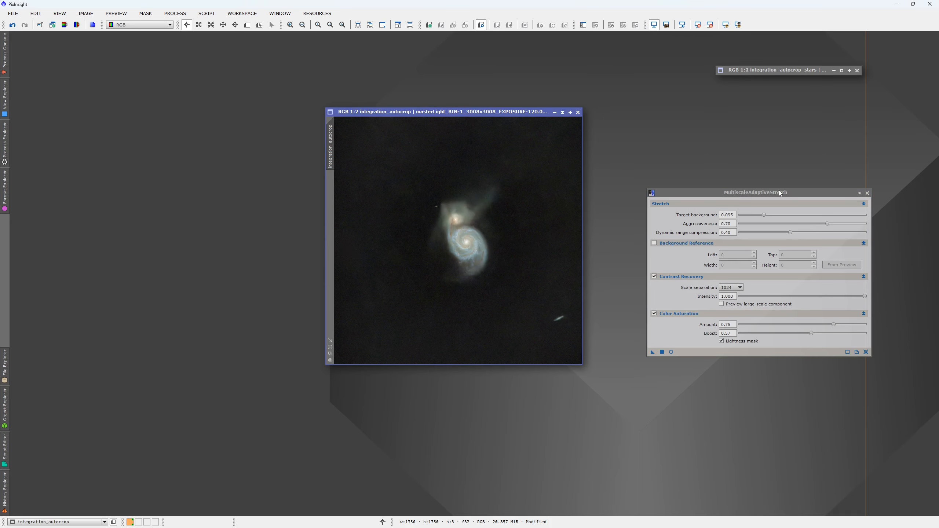
{"action": "left_click", "coordinate": [868, 193]}
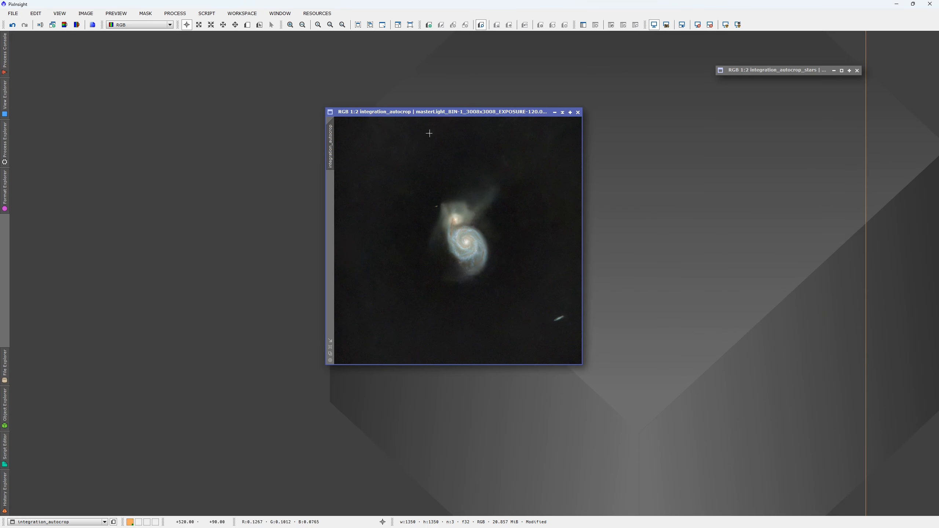
{"action": "left_click_drag", "start_coordinate": [460, 111], "coordinate": [560, 126]}
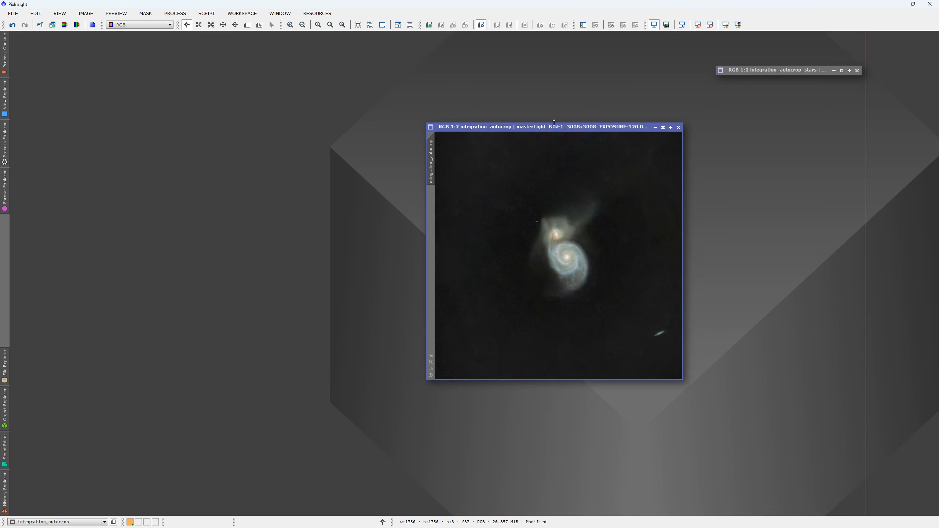
{"action": "left_click", "coordinate": [176, 13]}
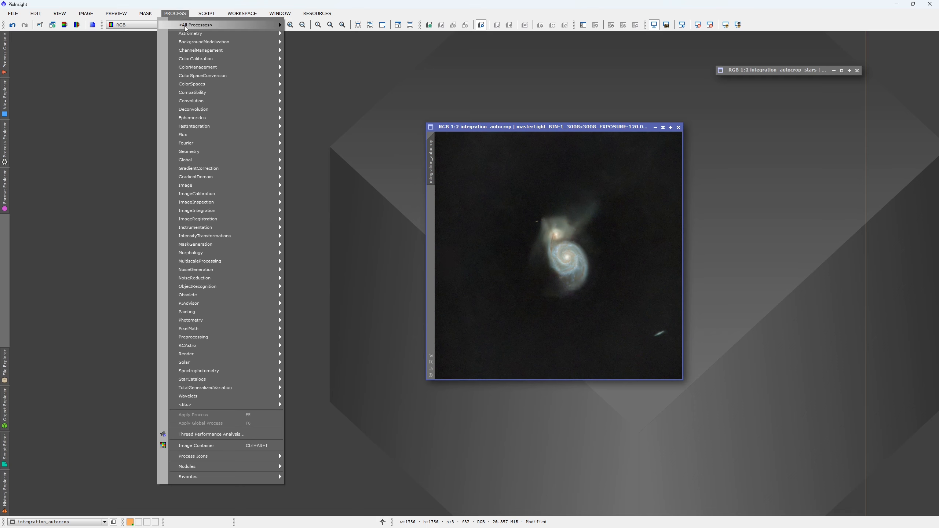
{"action": "mouse_move", "coordinate": [189, 25]}
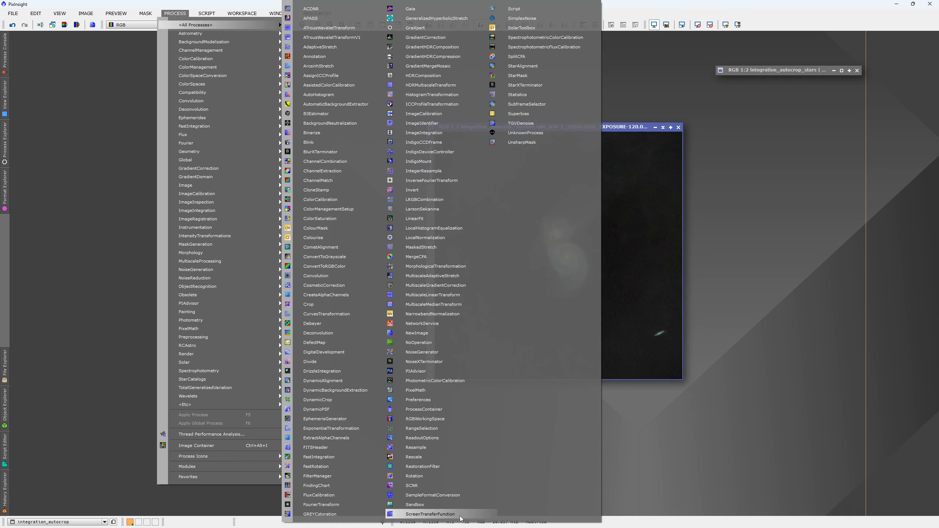
{"action": "left_click", "coordinate": [624, 130]}
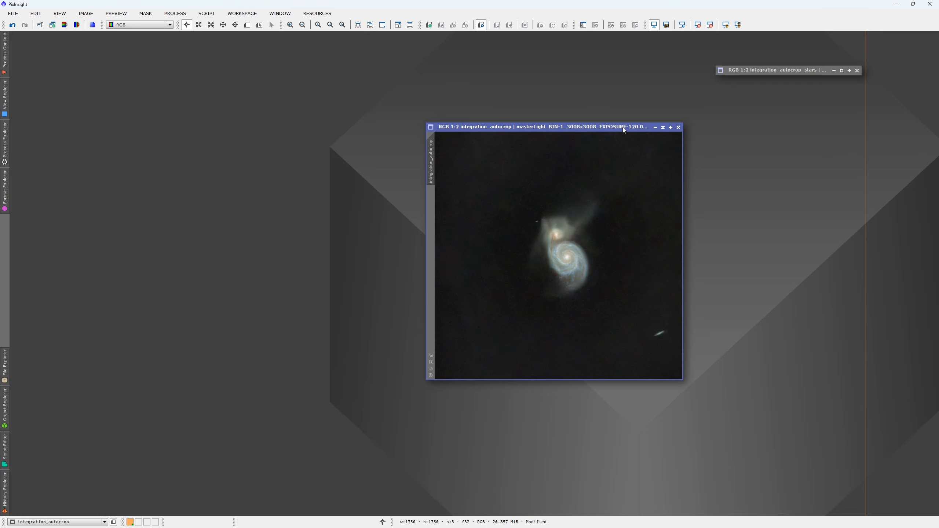
Restore the minimized stars image and arrange it side by side with the starless galaxy image
{"action": "left_click_drag", "start_coordinate": [624, 130], "coordinate": [664, 130]}
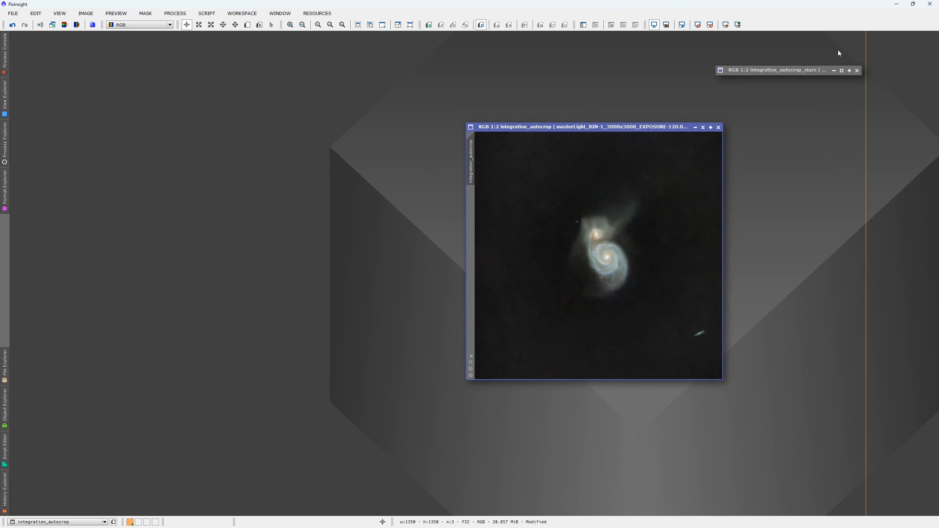
{"action": "double_click", "coordinate": [806, 71]}
{"action": "left_click_drag", "start_coordinate": [216, 91], "coordinate": [320, 127]}
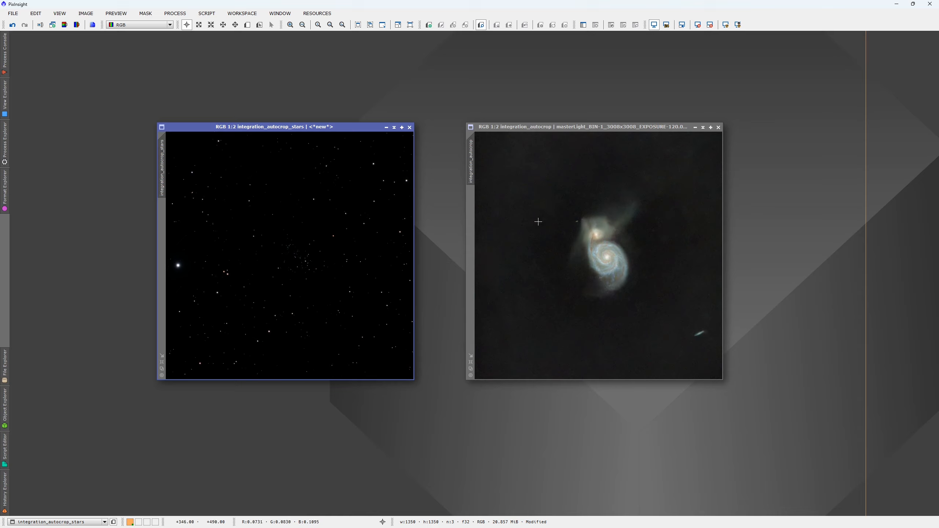
Open the ImageBlend script and reset its settings to defaults
{"action": "left_click", "coordinate": [206, 13]}
{"action": "mouse_move", "coordinate": [250, 159]}
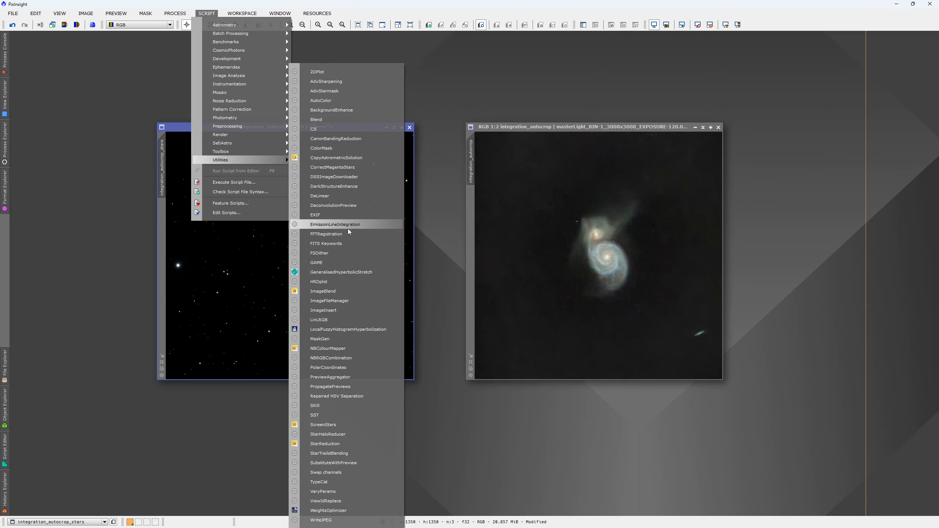
{"action": "left_click", "coordinate": [346, 292]}
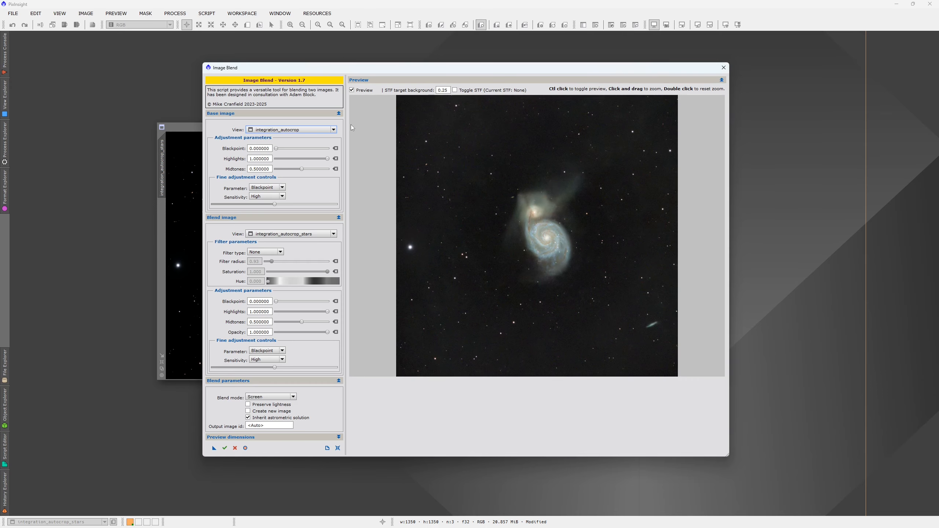
{"action": "left_click", "coordinate": [337, 448]}
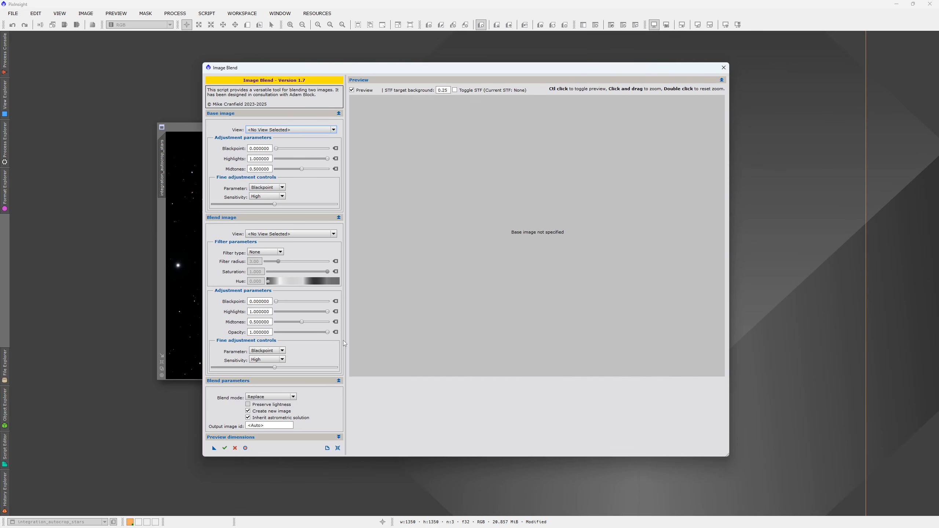
Choose integration_autocrop as the base image and integration_autocrop_stars as the blend image
{"action": "left_click", "coordinate": [333, 130]}
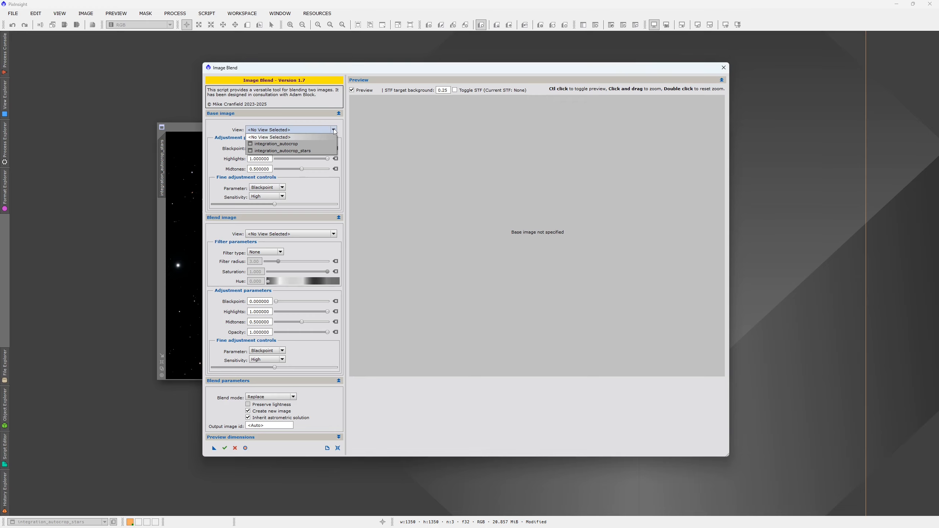
{"action": "left_click", "coordinate": [309, 143]}
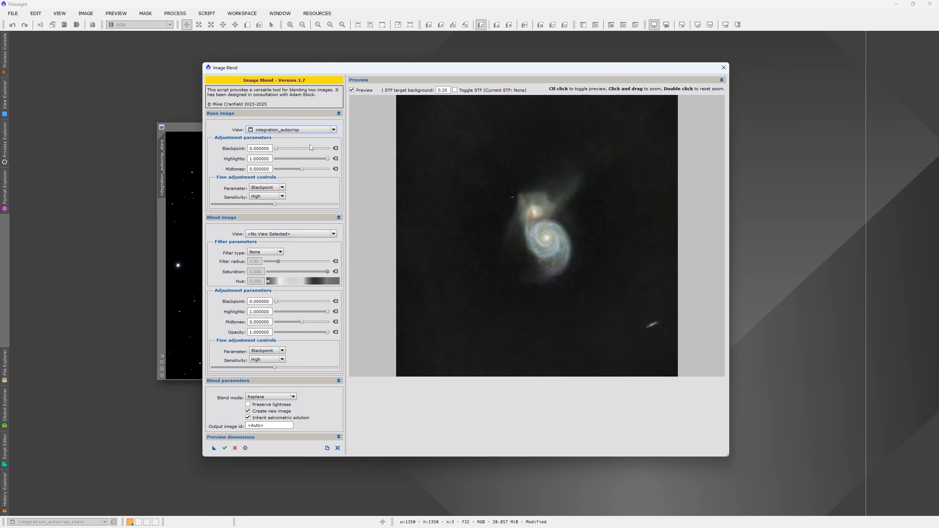
{"action": "left_click", "coordinate": [318, 234]}
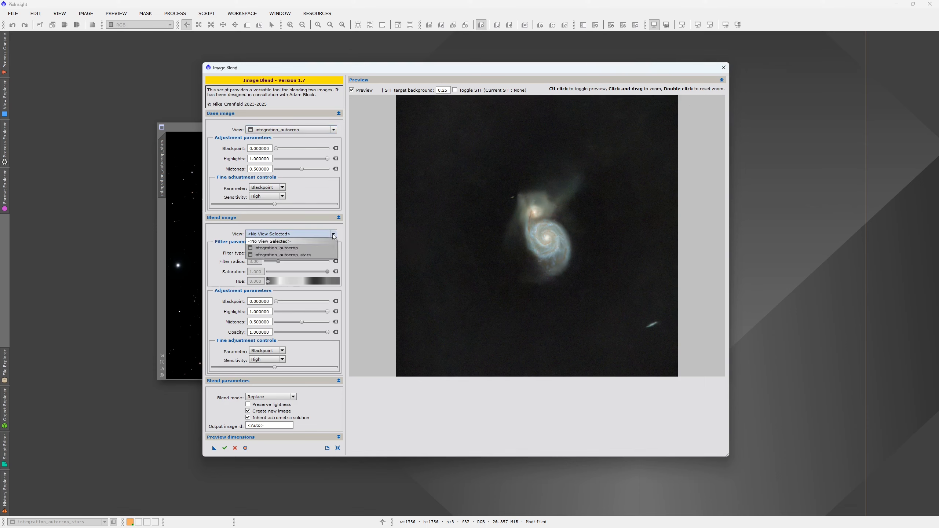
{"action": "left_click", "coordinate": [317, 258]}
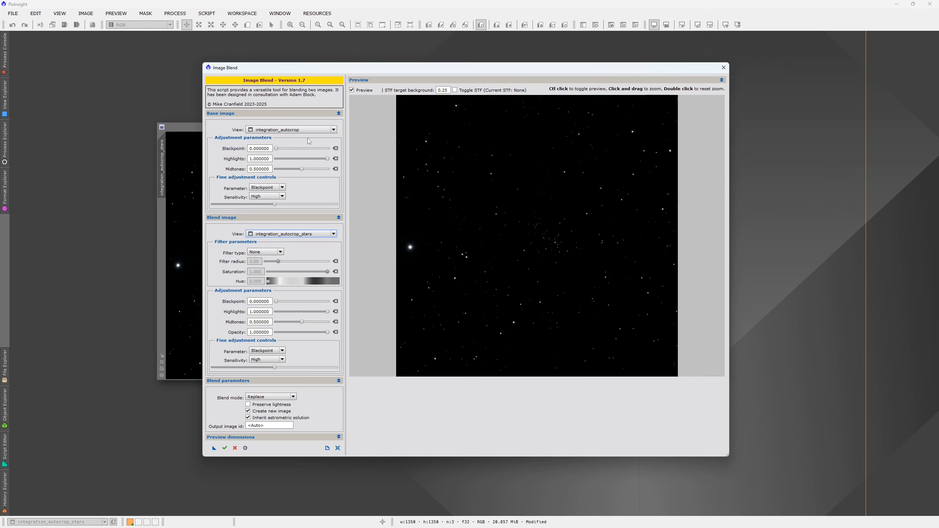
Set the blend mode to Screen, generate the blended result as a new image, and close Image Blend
{"action": "left_click", "coordinate": [293, 397]}
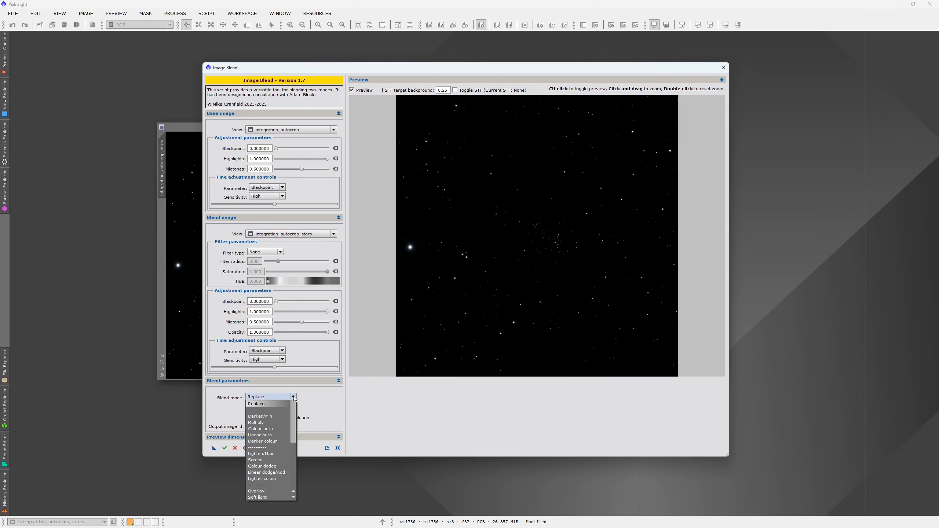
{"action": "scroll", "coordinate": [264, 437], "scroll_direction": "down", "scroll_amount": 1}
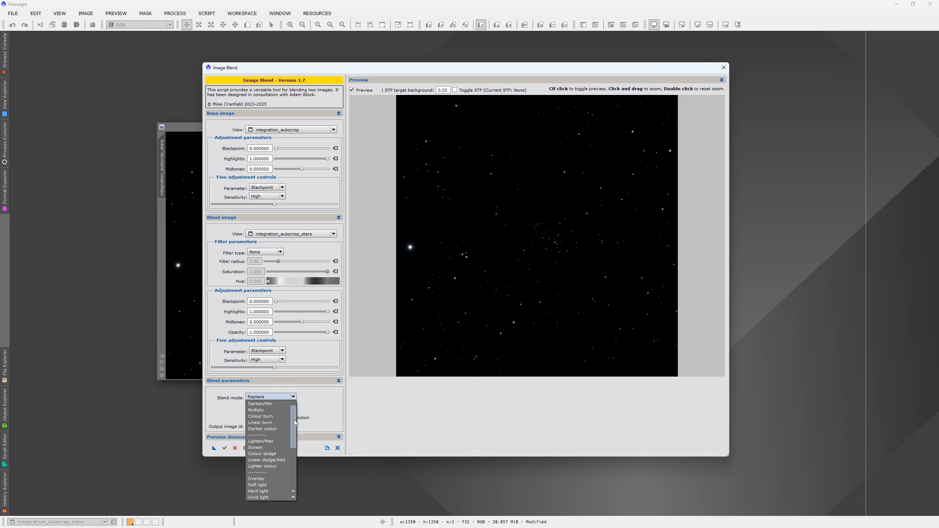
{"action": "left_click", "coordinate": [263, 448]}
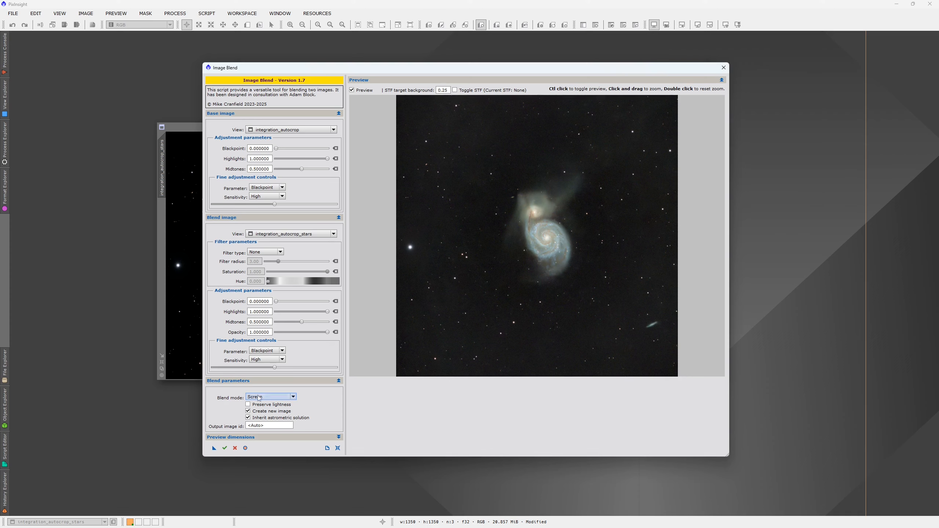
{"action": "left_click", "coordinate": [225, 449]}
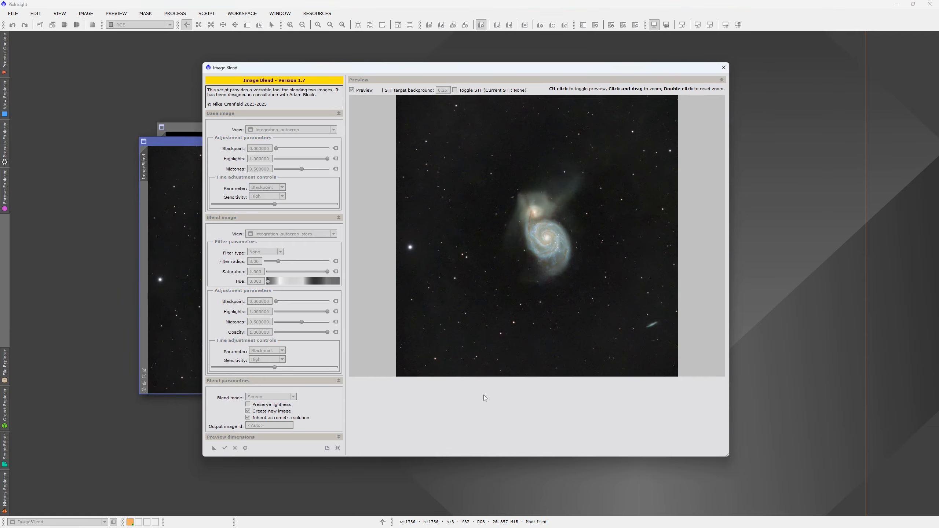
{"action": "left_click", "coordinate": [725, 68]}
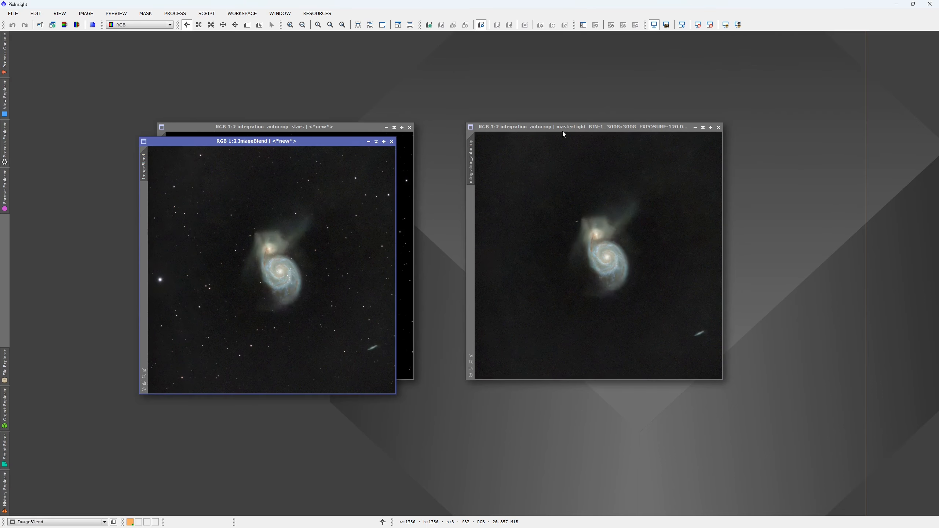
Move the starless and stars images out of the way and center the blended image in the workspace
{"action": "left_click_drag", "start_coordinate": [562, 131], "coordinate": [777, 46]}
{"action": "left_click_drag", "start_coordinate": [347, 124], "coordinate": [857, 321]}
{"action": "left_click_drag", "start_coordinate": [311, 142], "coordinate": [500, 142]}
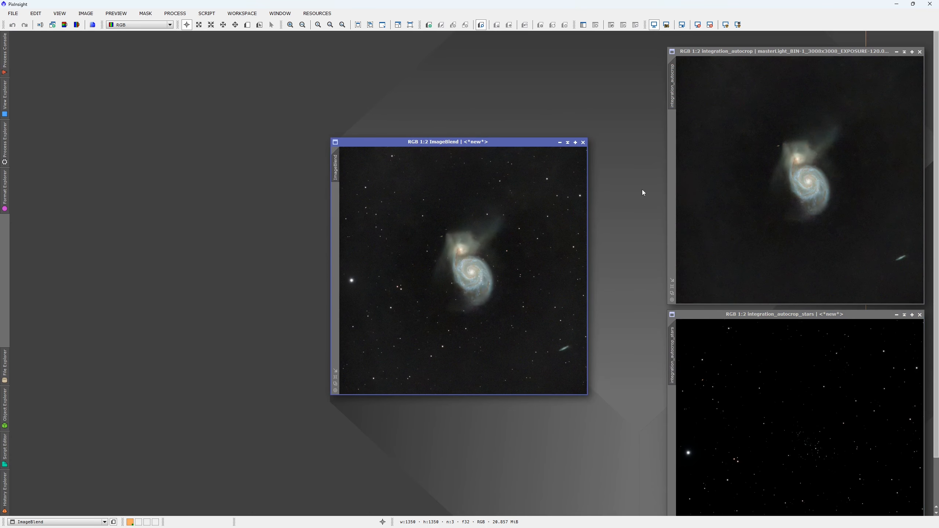